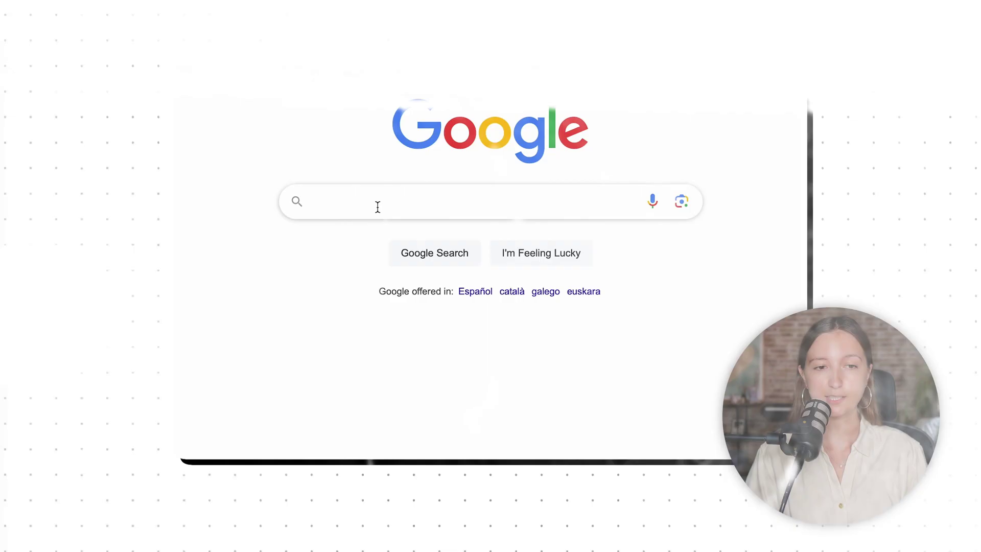
Search Google for 'riverside video editing' to bring up the suggestions list.
type("riverside ")
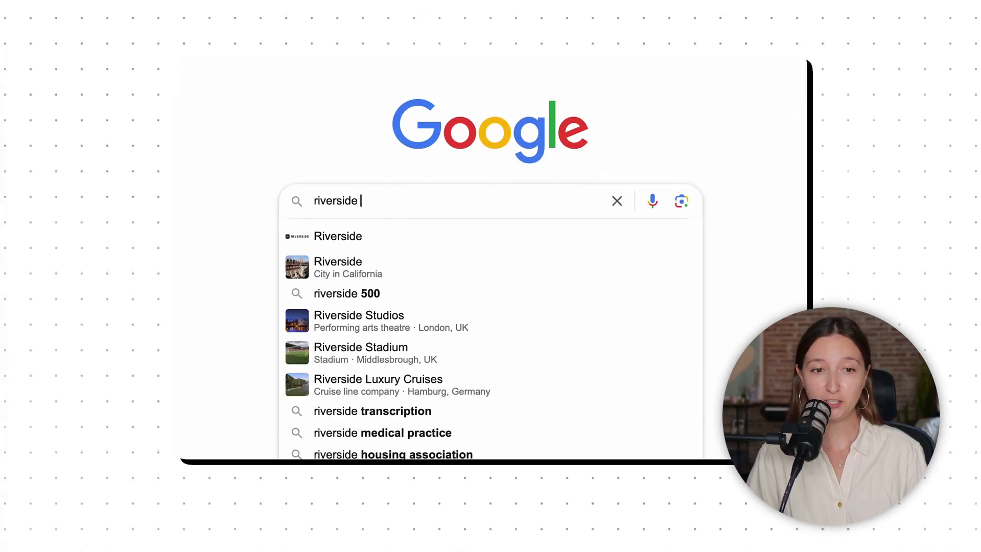
type("video editing")
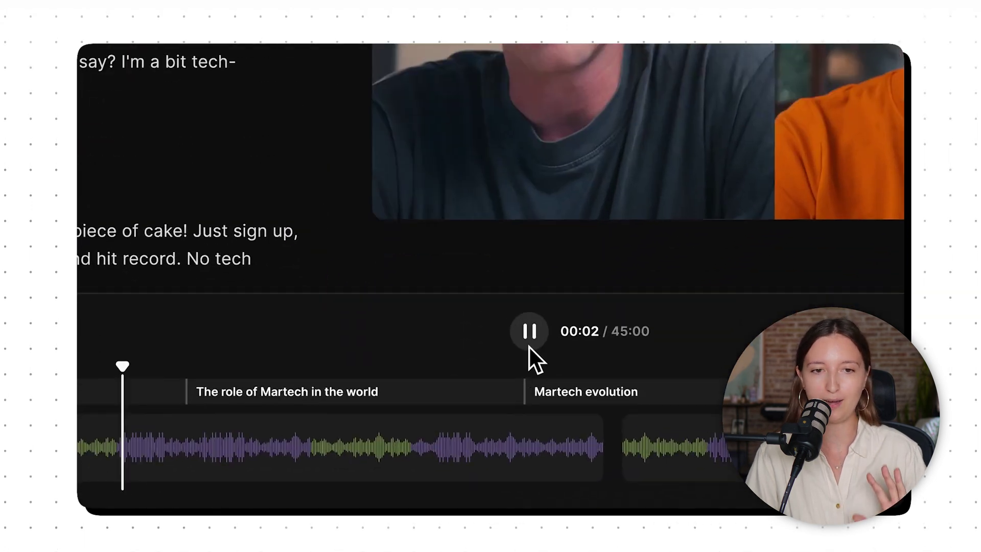
Pause the recording's playback and start Magic Clips generation of its best moments.
left_click(464, 452)
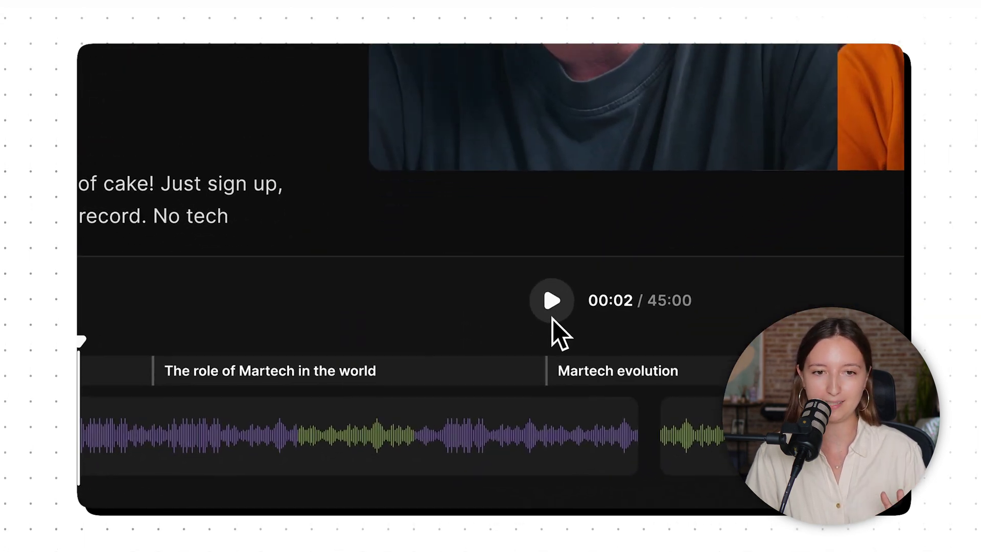
left_click(175, 307)
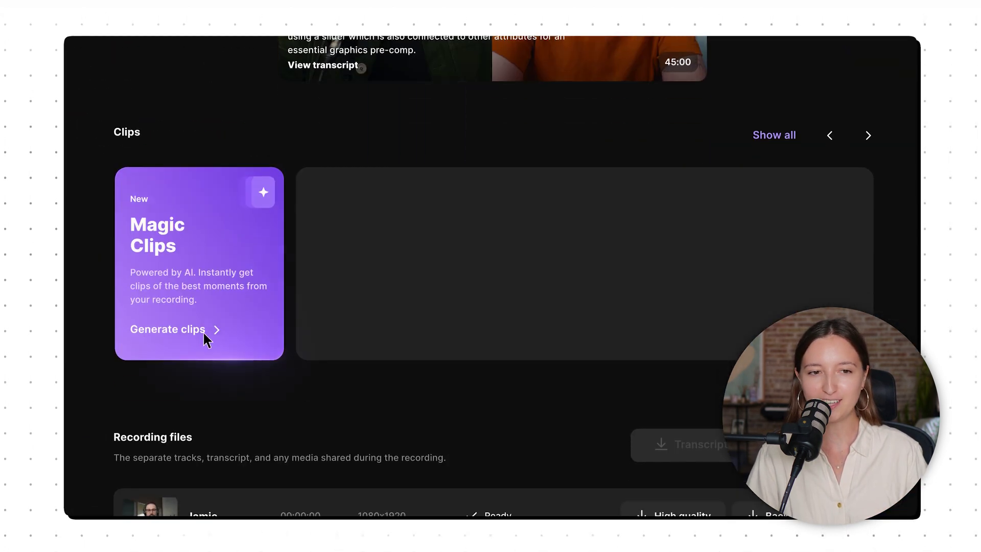
left_click(204, 338)
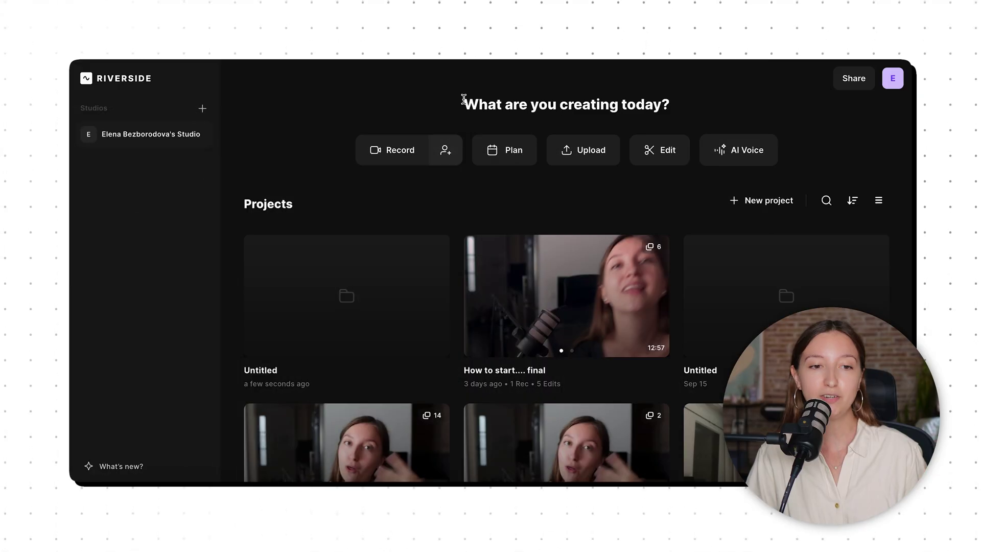
left_click_drag(461, 103, 663, 102)
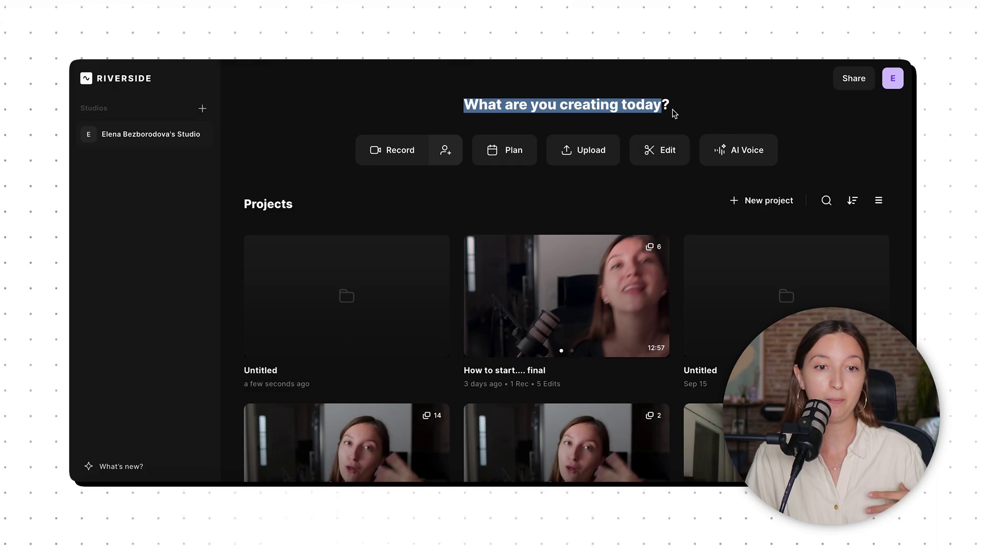
Create a new Untitled project from the Riverside dashboard.
left_click(756, 200)
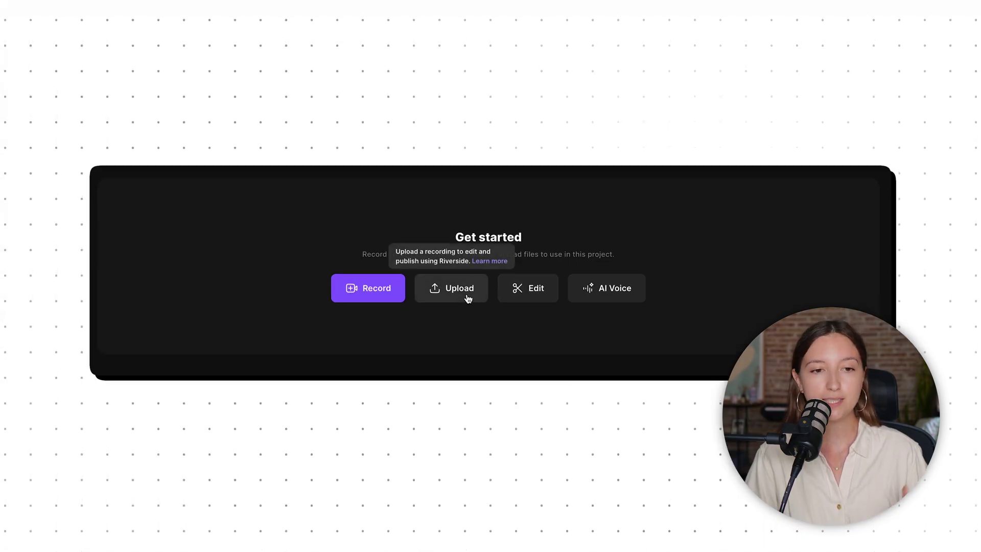
Start uploading a video recording into the Untitled project.
left_click(464, 284)
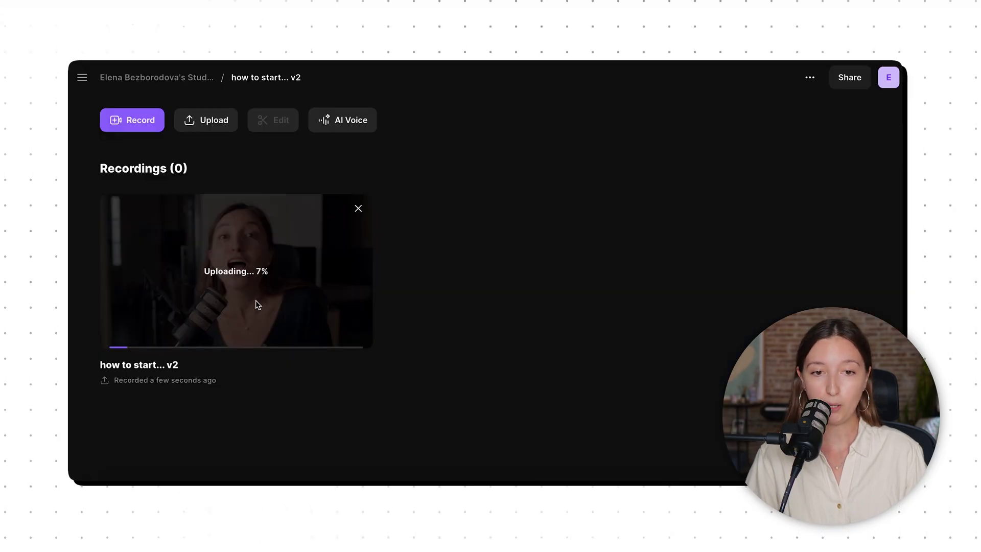
scroll(212, 291, "down", 3)
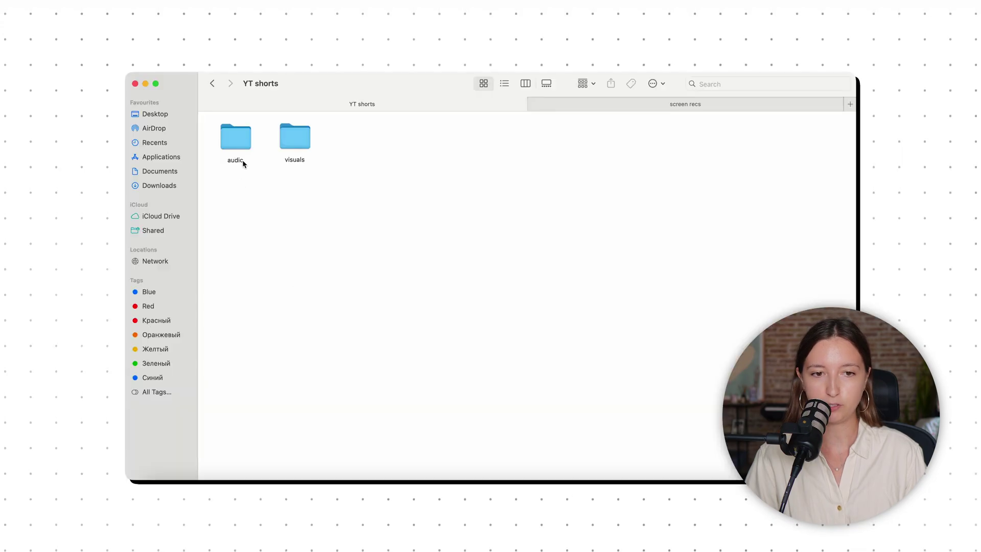
Preview IMG_9882.jpg from the visuals folder, then move into the audio folder.
double_click(284, 141)
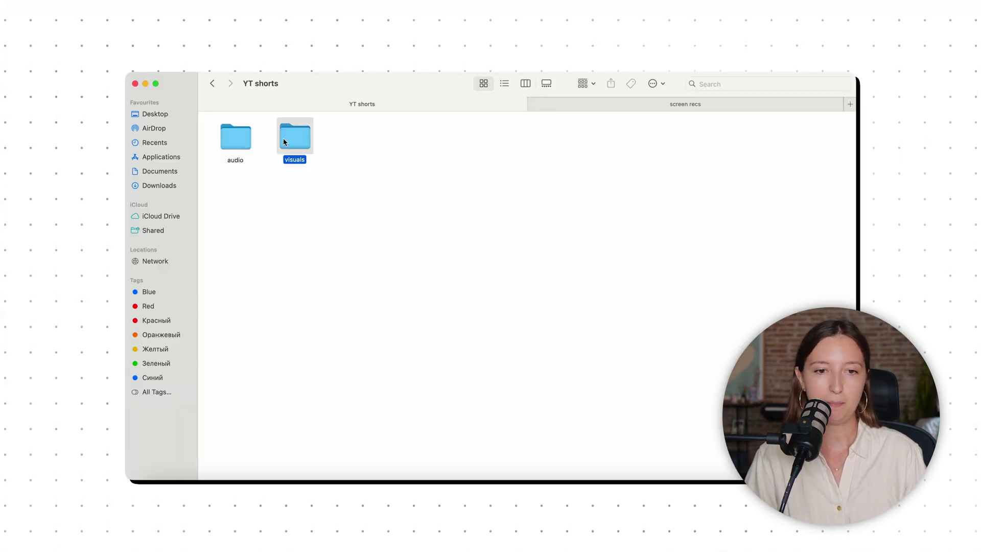
left_click(242, 140)
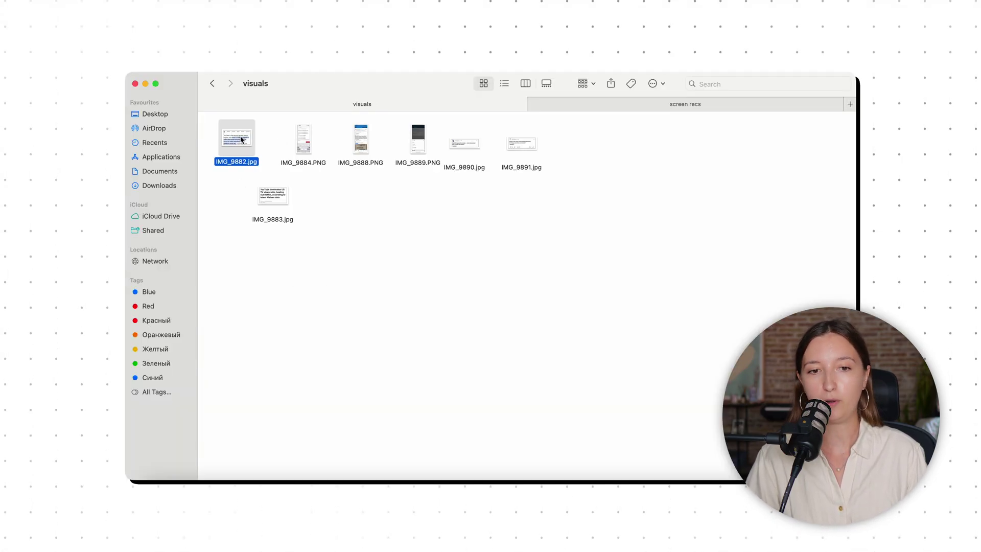
key("space")
left_click(207, 124)
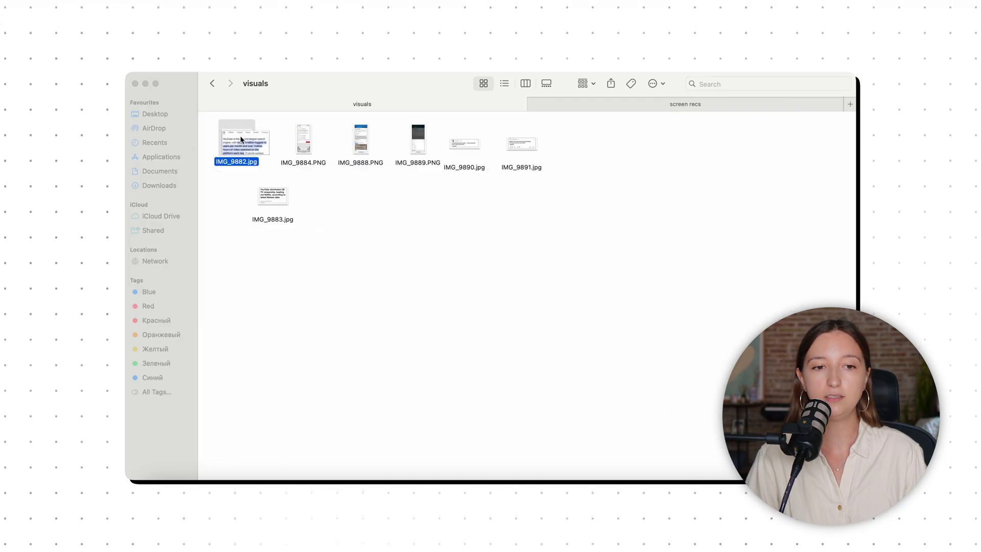
left_click(210, 86)
double_click(232, 135)
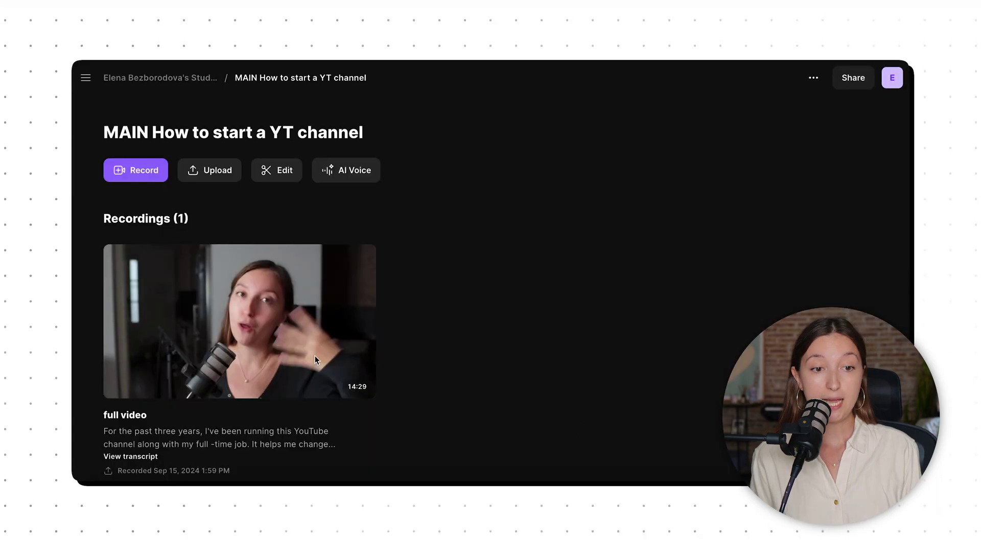
Open the full video's Show Notes and select the Takeaways heading and list.
scroll(120, 417, "down", 5)
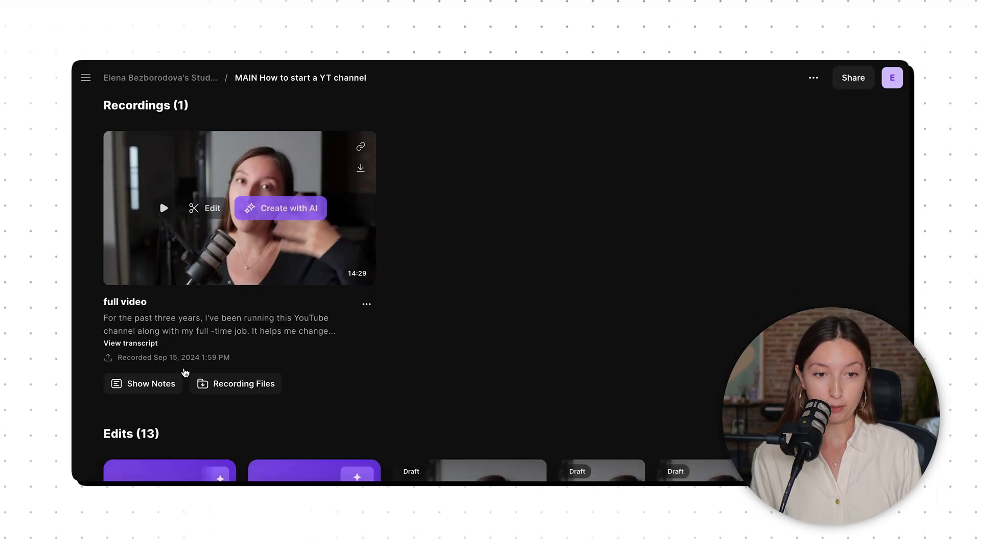
left_click(163, 291)
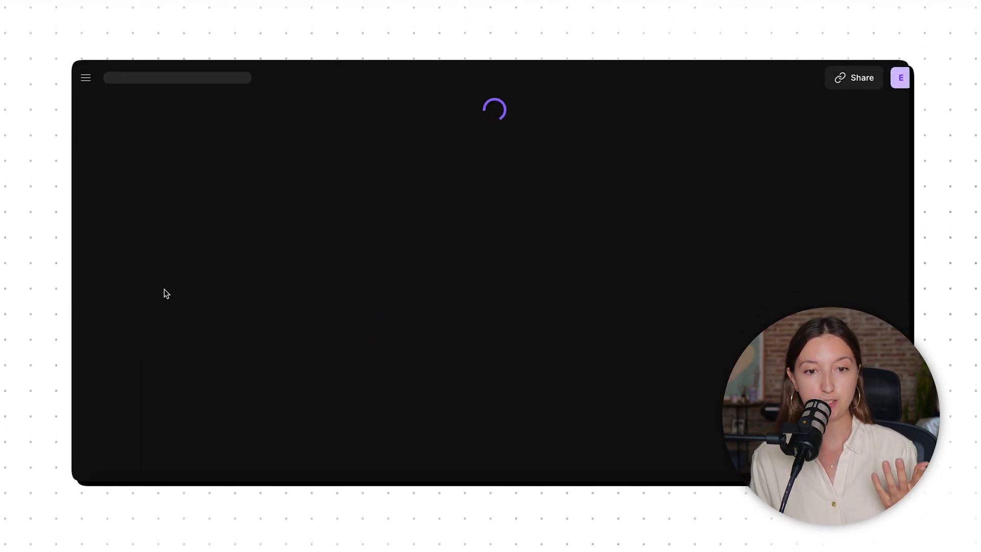
scroll(299, 276, "down", 5)
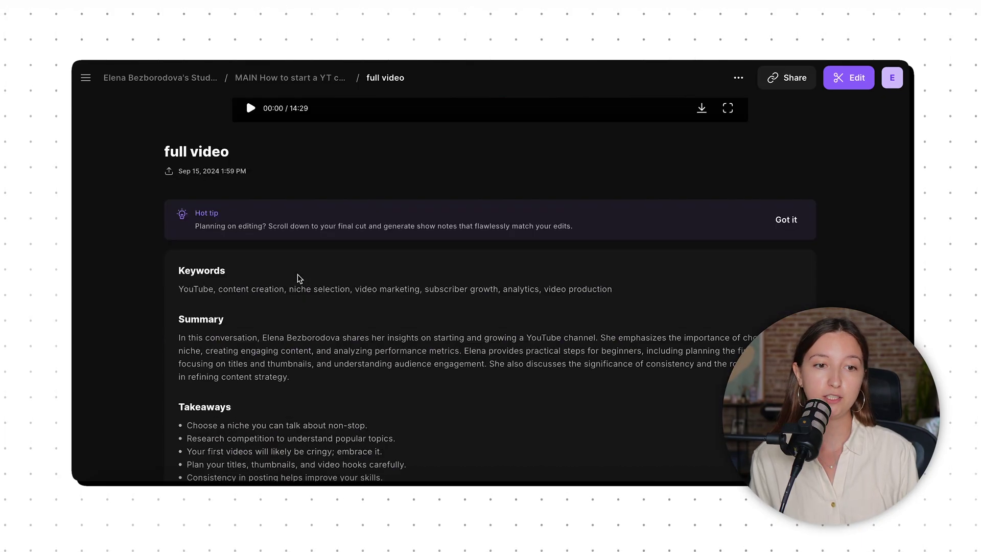
scroll(299, 278, "down", 3)
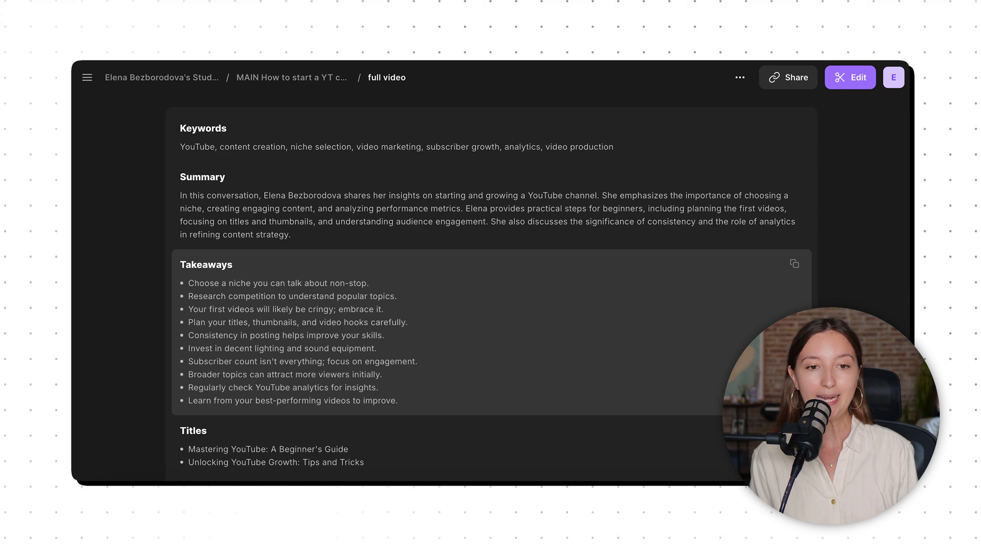
scroll(299, 279, "down", 6)
scroll(164, 258, "up", 6)
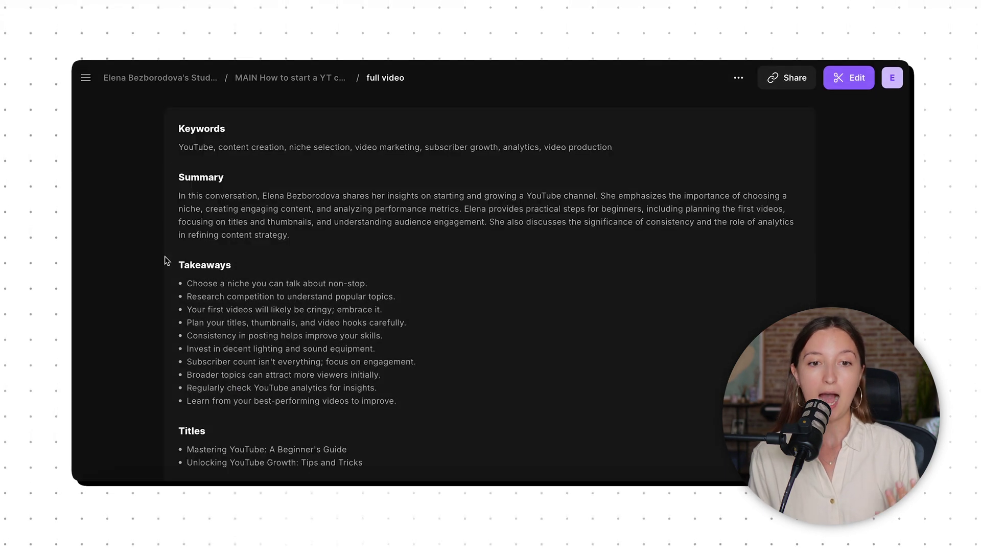
left_click_drag(180, 265, 422, 411)
Copy the Takeaways and paste them into the YouTube Shorts page in Notion.
right_click(332, 366)
key("Escape")
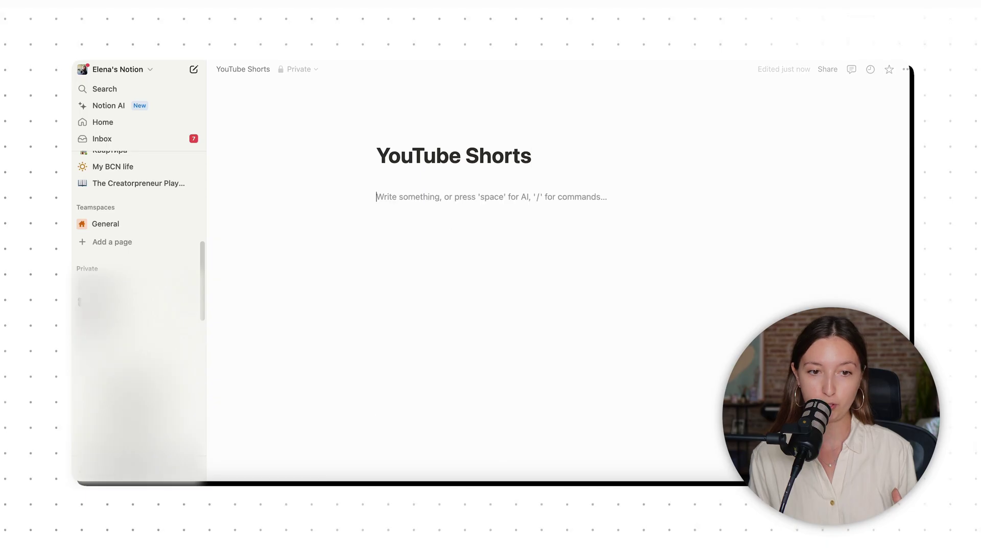
type("takeaways Choose a niche you can talk about non-stop. Research competition to understand popular topics. Your first videos will likely be cringy; embrace it. Plan your titles, thumbnails, and video hooks carefully. Consistency in posting helps improve your skills. Invest in decent lighting and sound equipment. Subscriber count isn't everything; focus on engagement. Broader topics can attract more viewers initially. Regularly check YouTube analytics for insights. Learn from your best-performing videos to improve.")
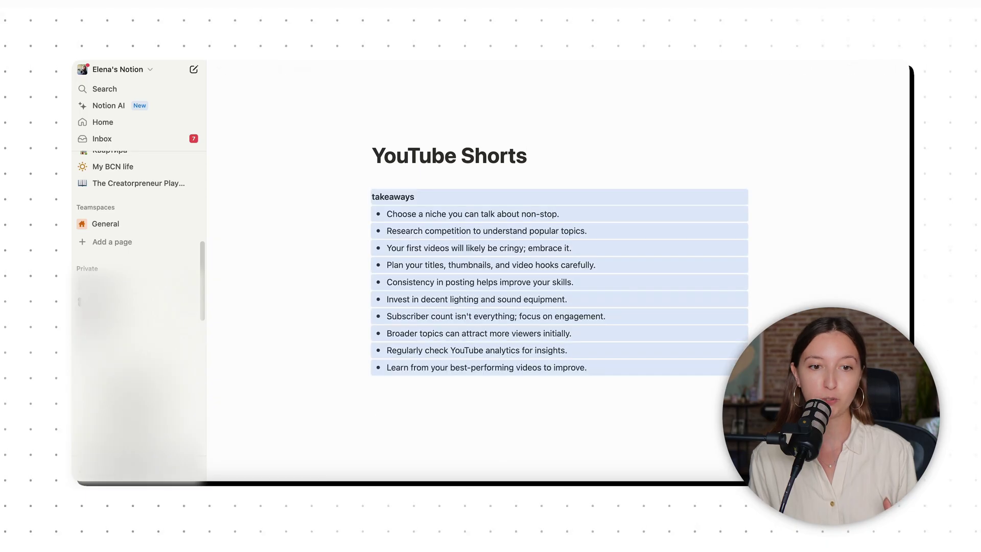
left_click_drag(424, 196, 372, 197)
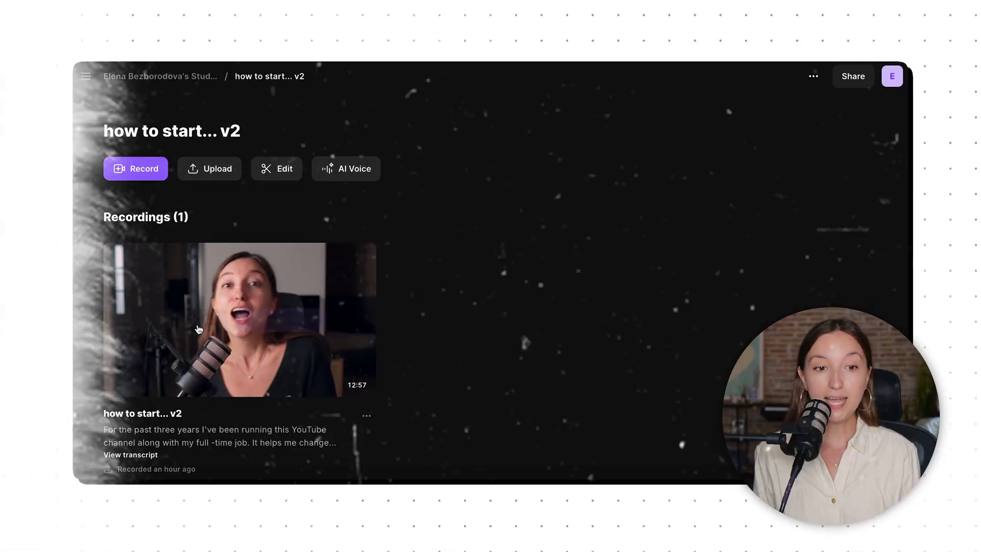
scroll(199, 328, "down", 5)
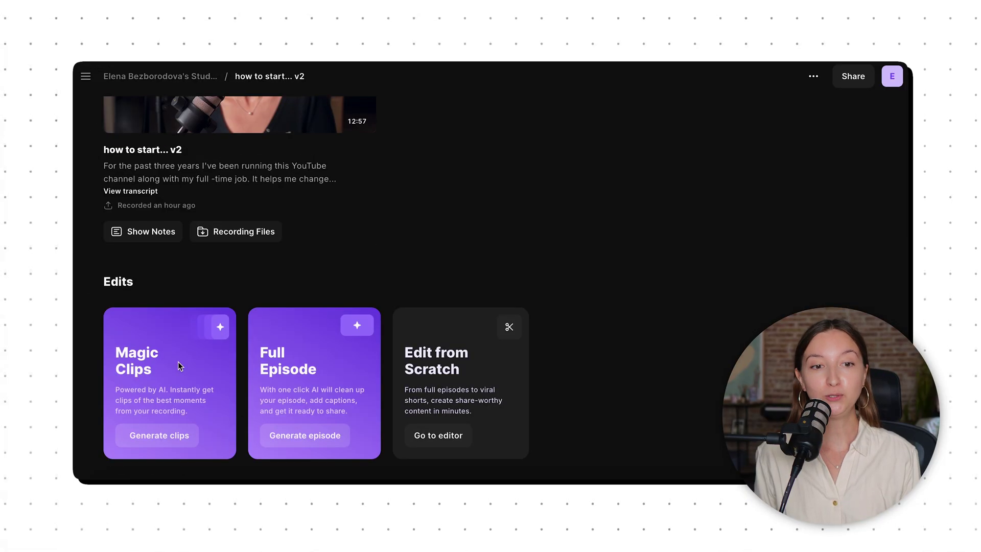
Generate four Magic Clips, then bring up the full Sep 24 video in the editor.
left_click(170, 434)
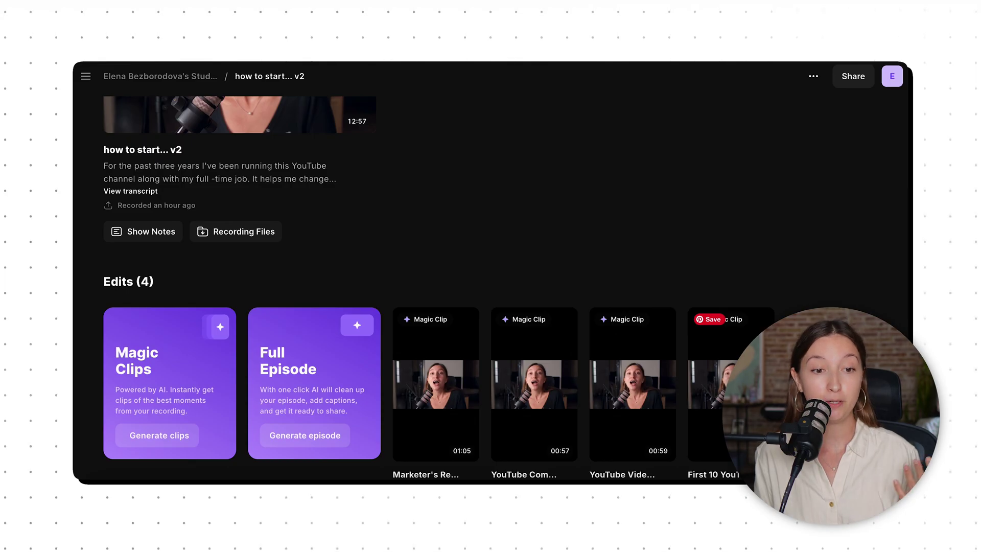
scroll(584, 362, "down", 1)
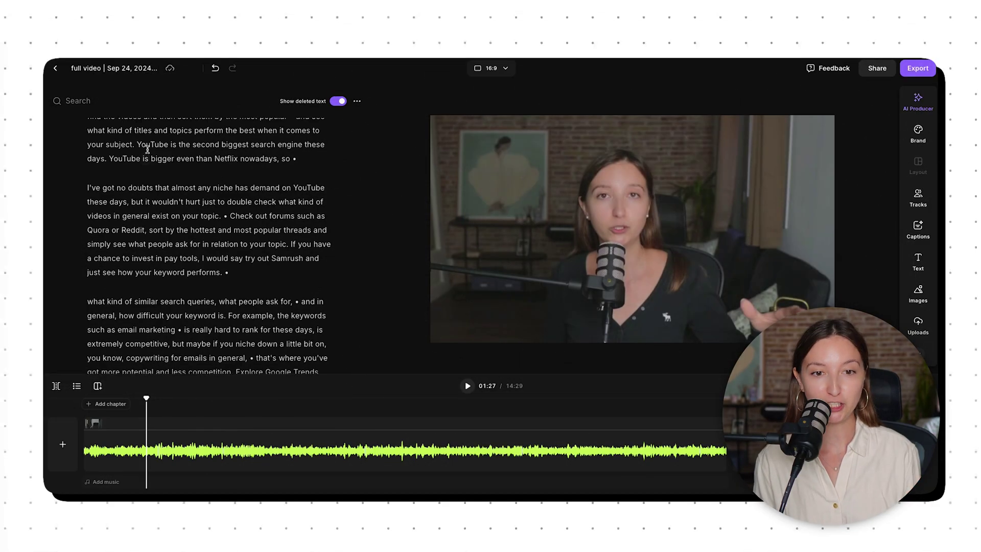
Apply Super fast pace, removing 49 pauses and trimming the video from 14:29 to 14:18.
left_click_drag(181, 145, 282, 245)
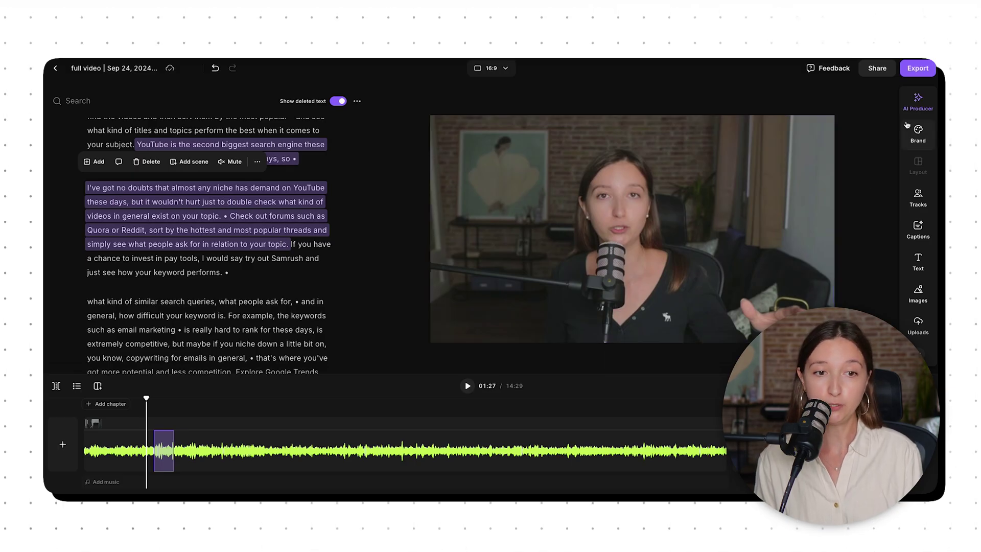
left_click(918, 108)
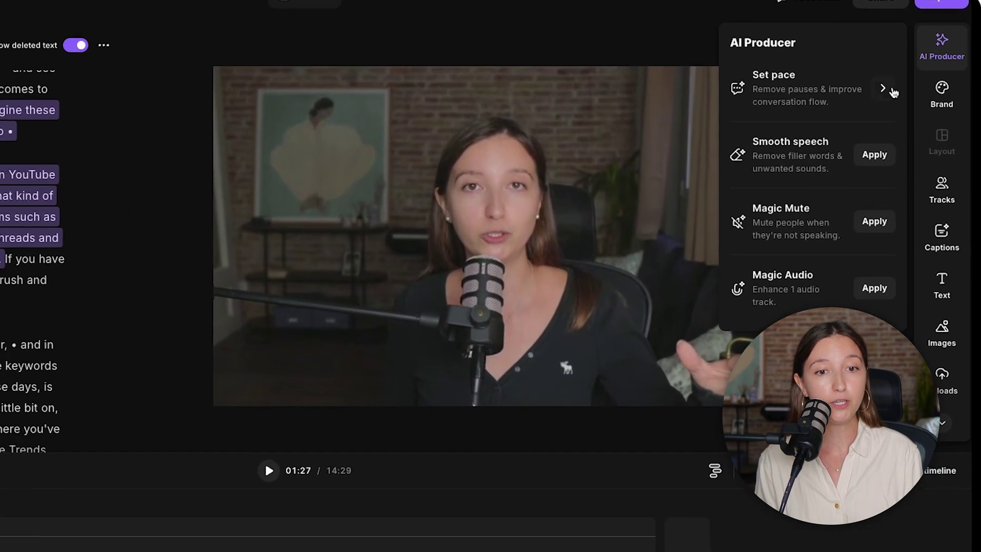
left_click(875, 123)
left_click_drag(741, 147, 890, 149)
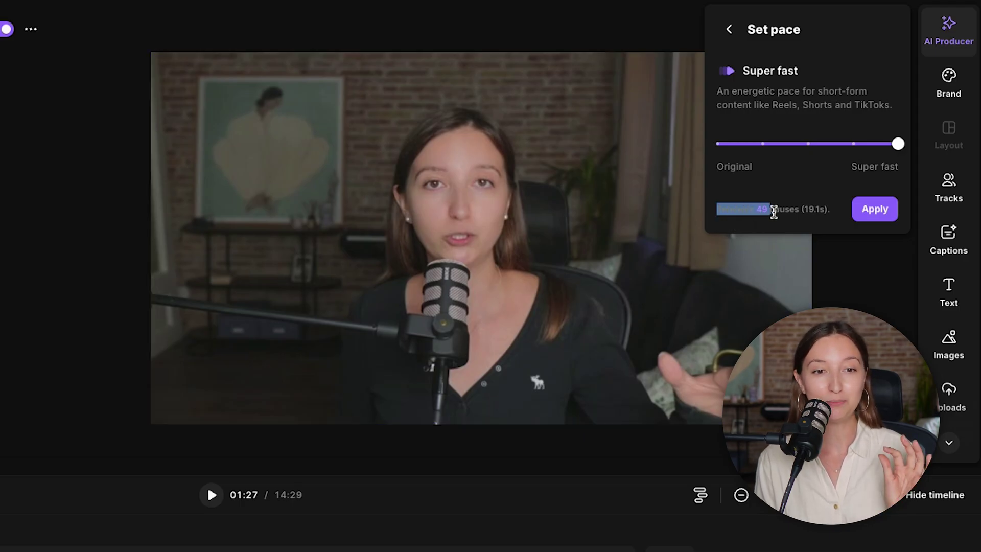
left_click(834, 212)
left_click(874, 207)
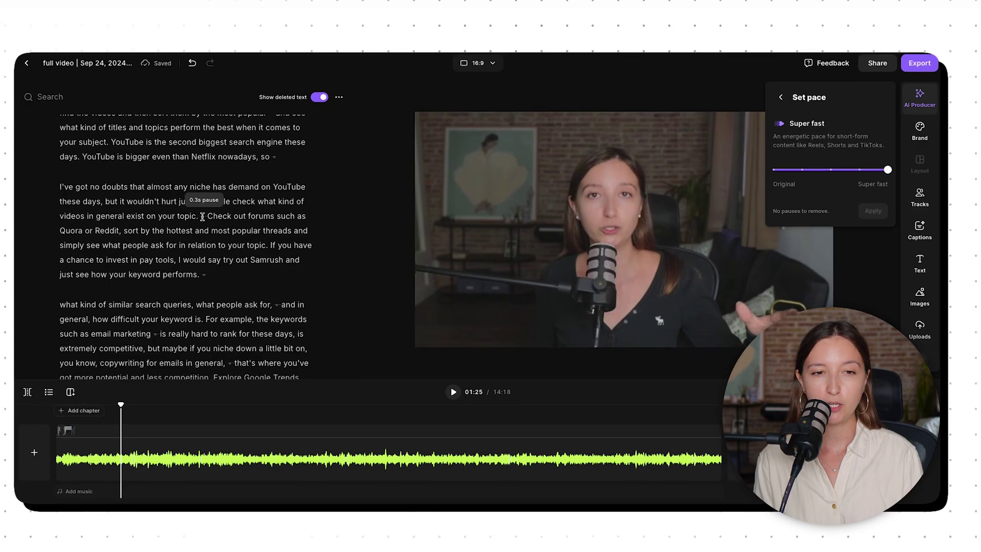
Apply Smooth speech to strip filler words, reverting Magic Audio to the original track.
left_click(112, 216)
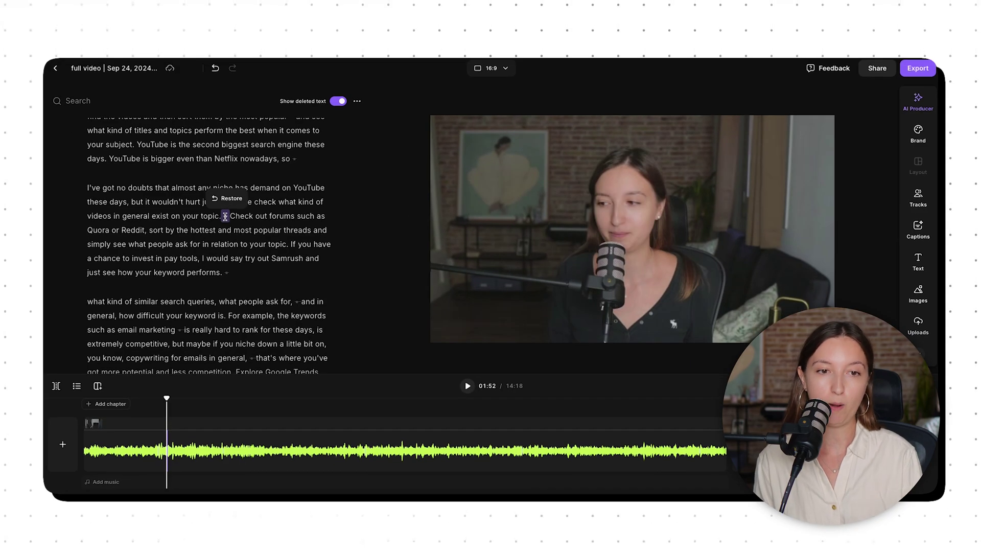
left_click(925, 107)
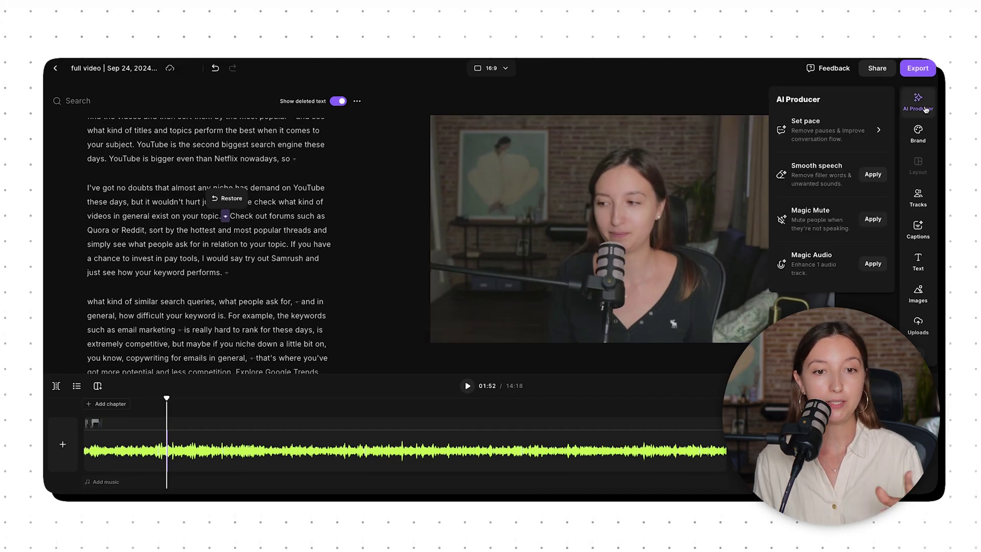
left_click(873, 176)
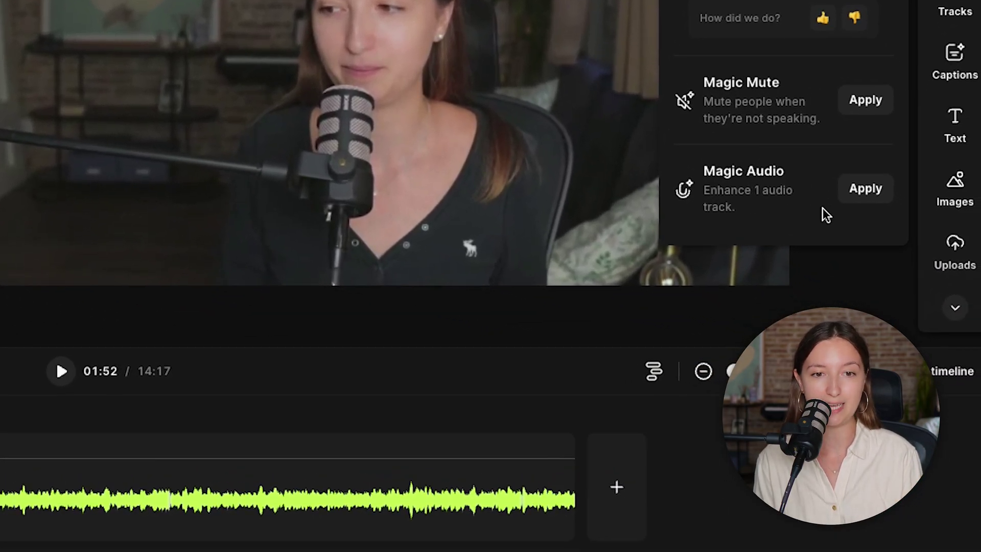
left_click(868, 190)
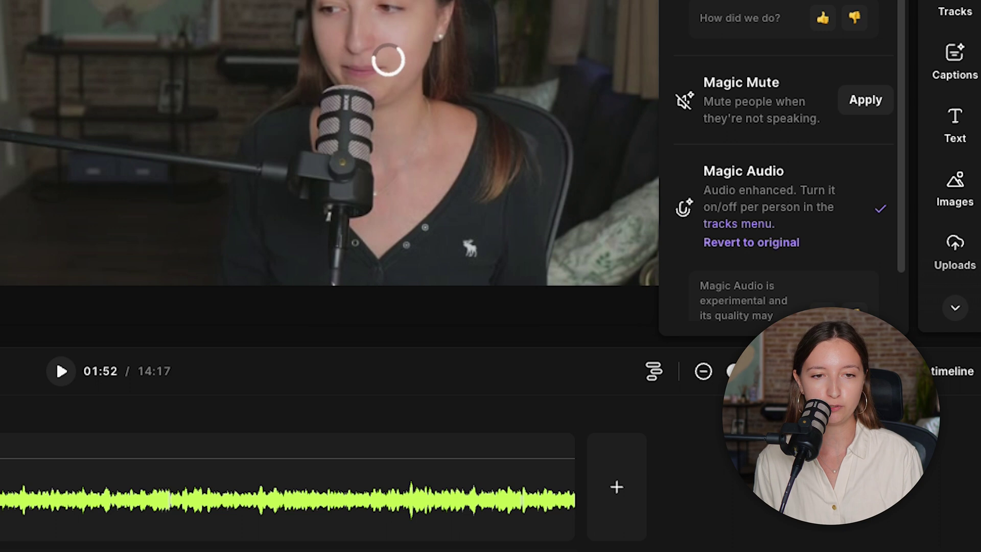
left_click(767, 244)
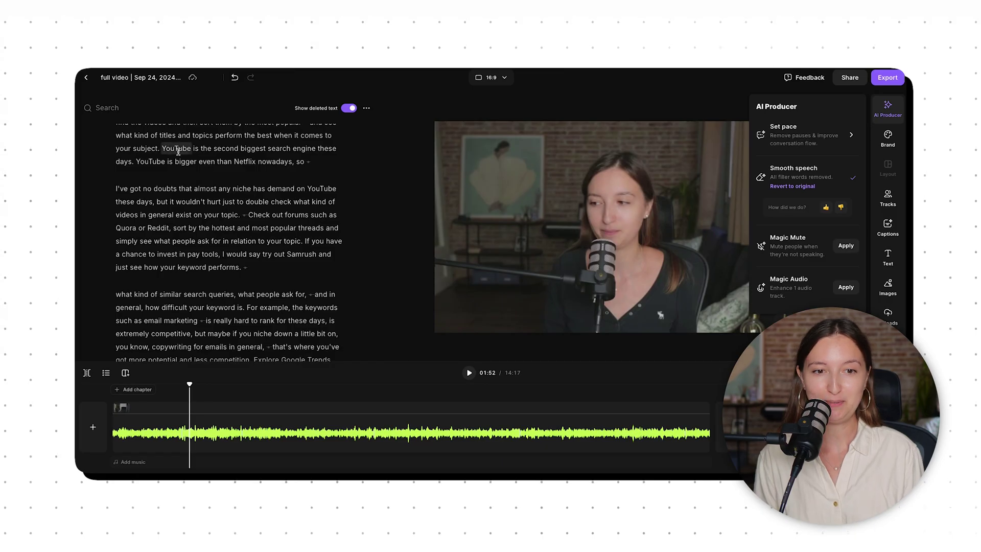
Turn the passage 'YouTube is the second biggest search engine…' through '…your topic.' into a 26-second clip.
double_click(162, 149)
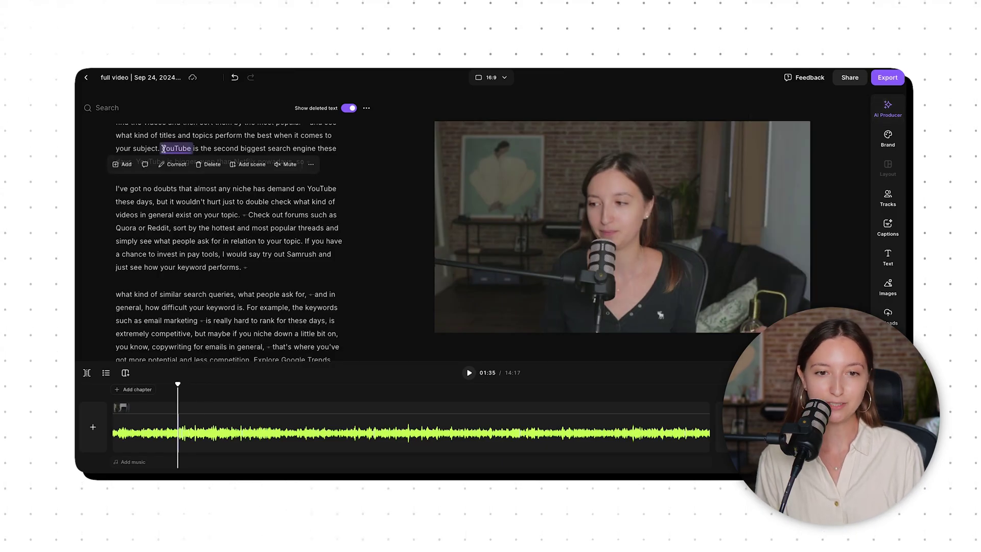
left_click_drag(163, 149, 302, 240)
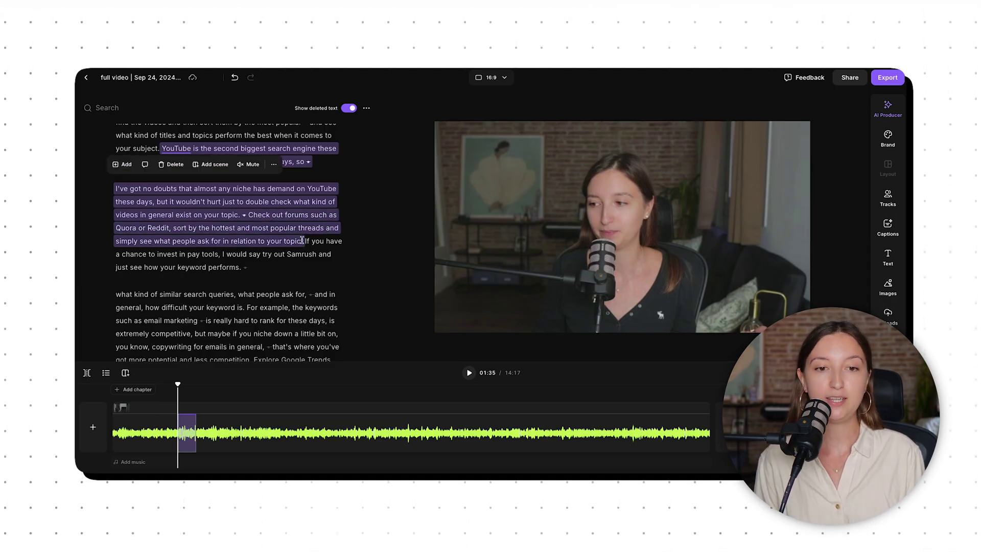
left_click(274, 164)
left_click(307, 213)
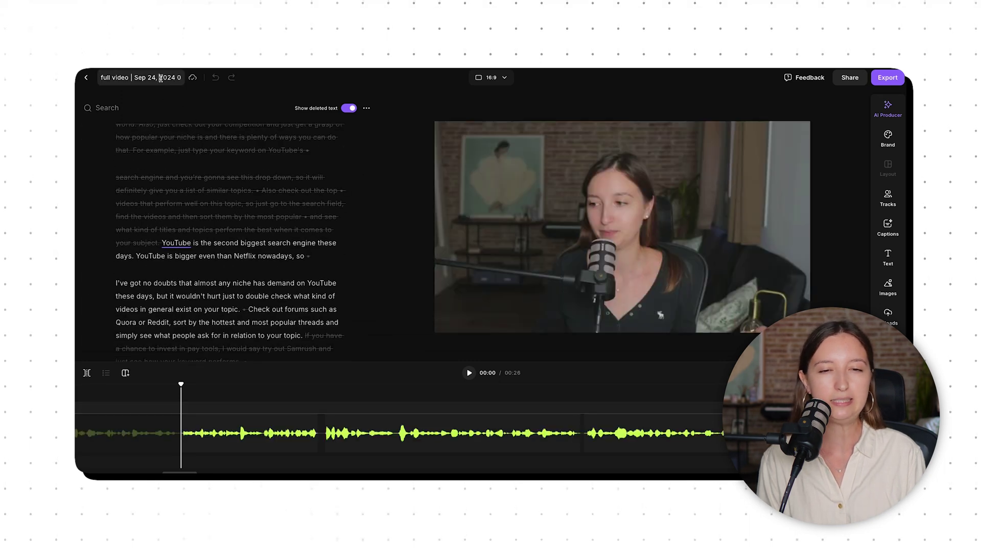
Rename the new clip to clip1 and hide the deleted transcript text.
left_click(160, 78)
type("сдш")
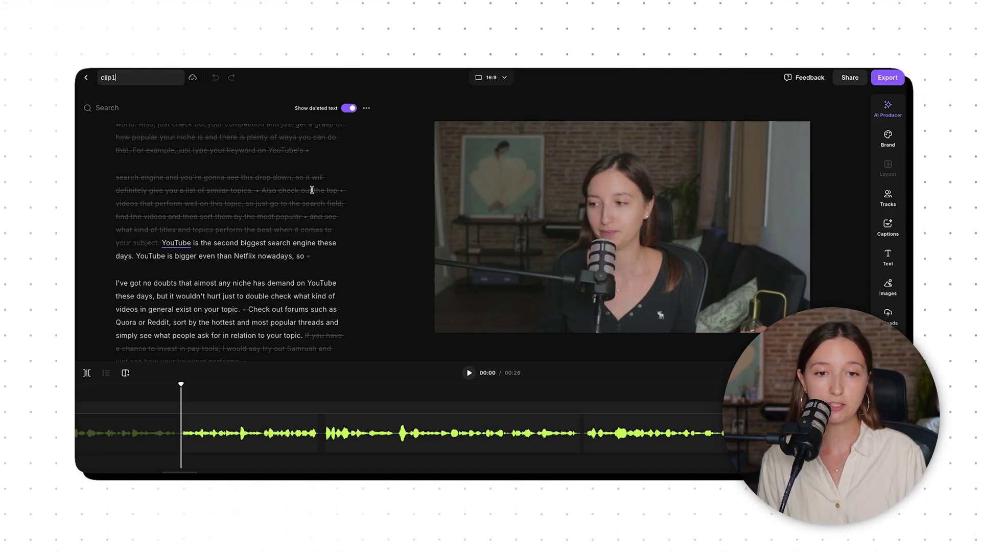
left_click(347, 109)
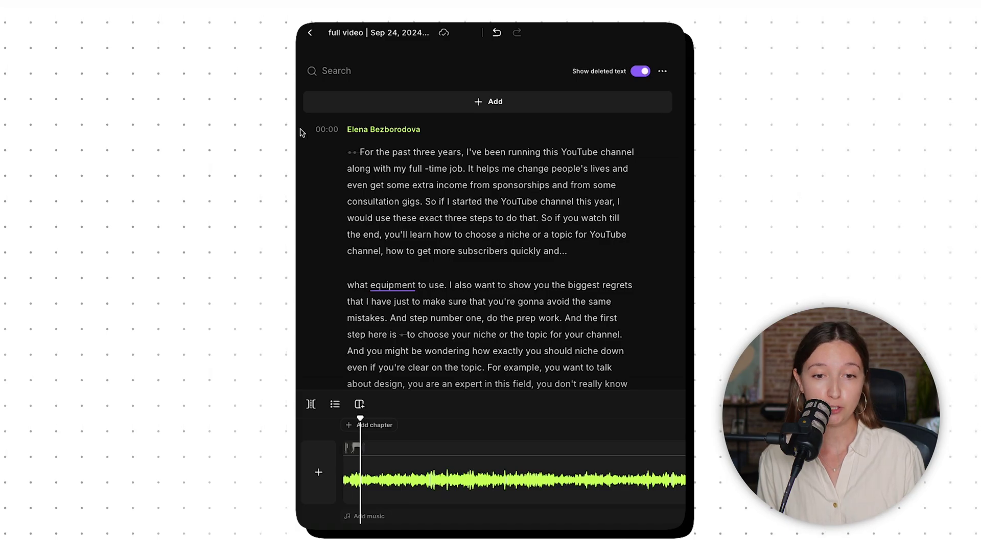
Reframe clip1 from 16:9 to vertical 9:16 and bring up the caption style presets.
left_click(381, 76)
type("upwork")
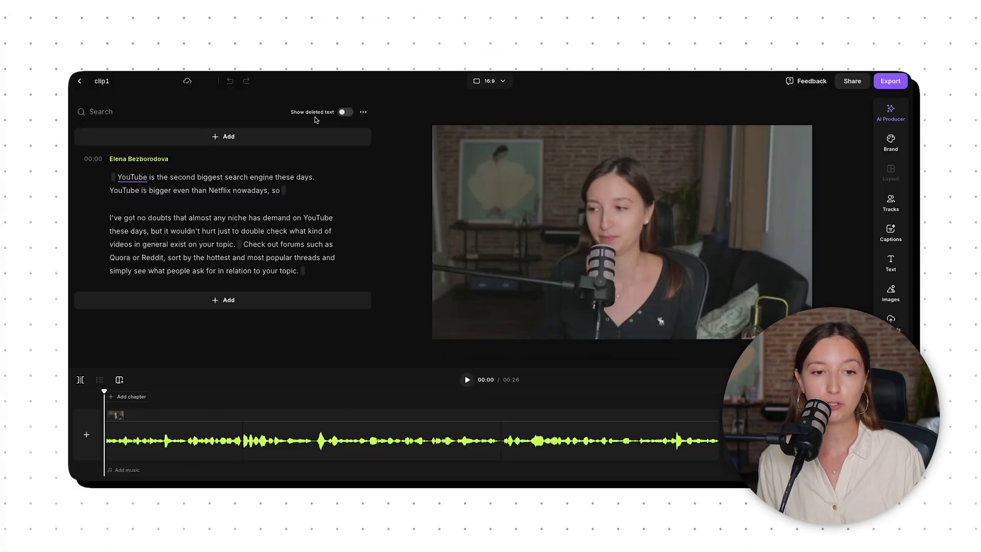
left_click(504, 87)
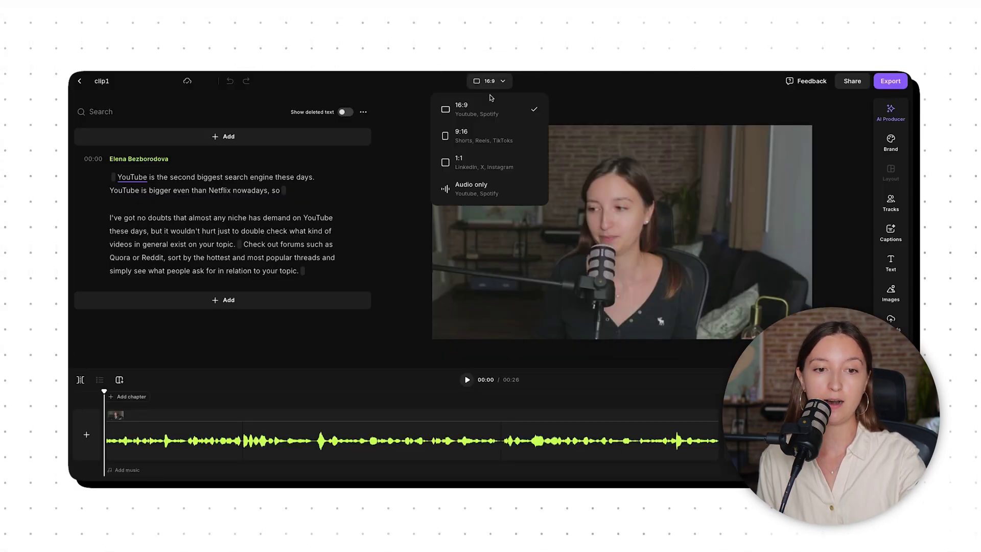
left_click(471, 136)
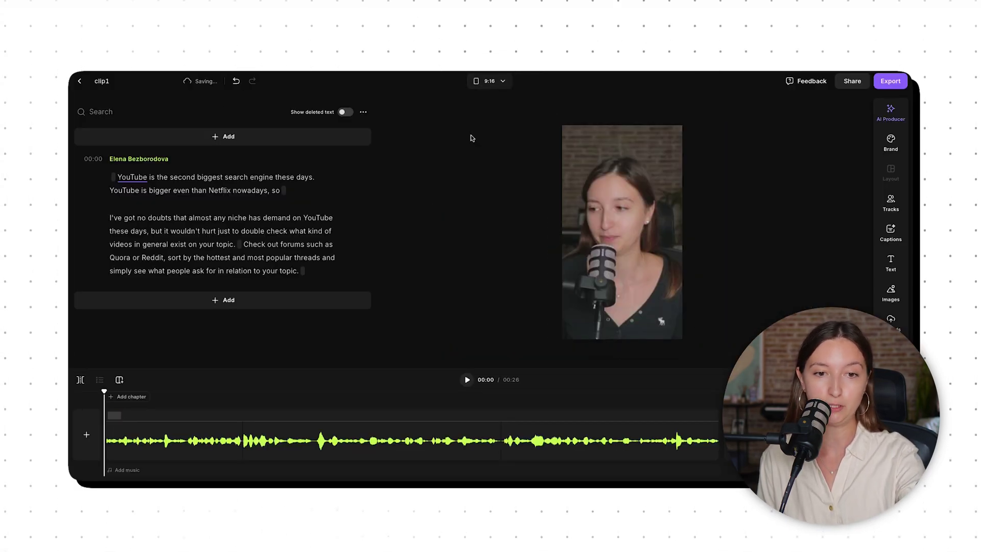
left_click(647, 245)
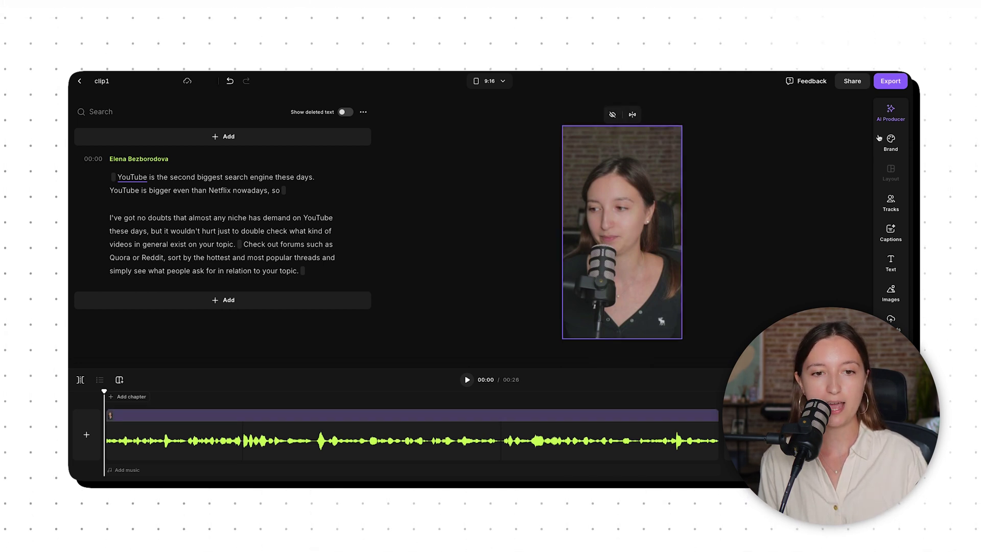
left_click(890, 233)
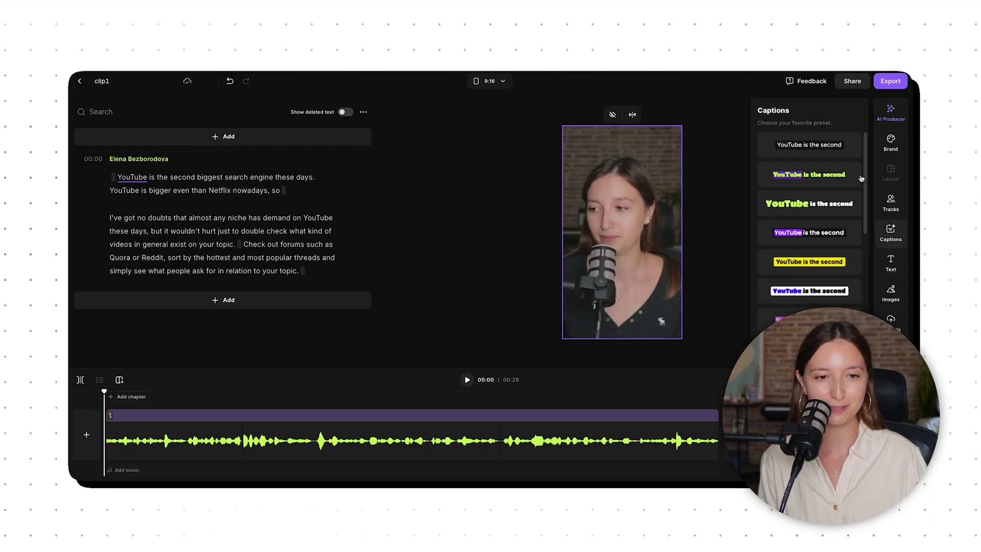
Apply a caption style preset and move the caption lower on the video.
scroll(828, 230, "down", 3)
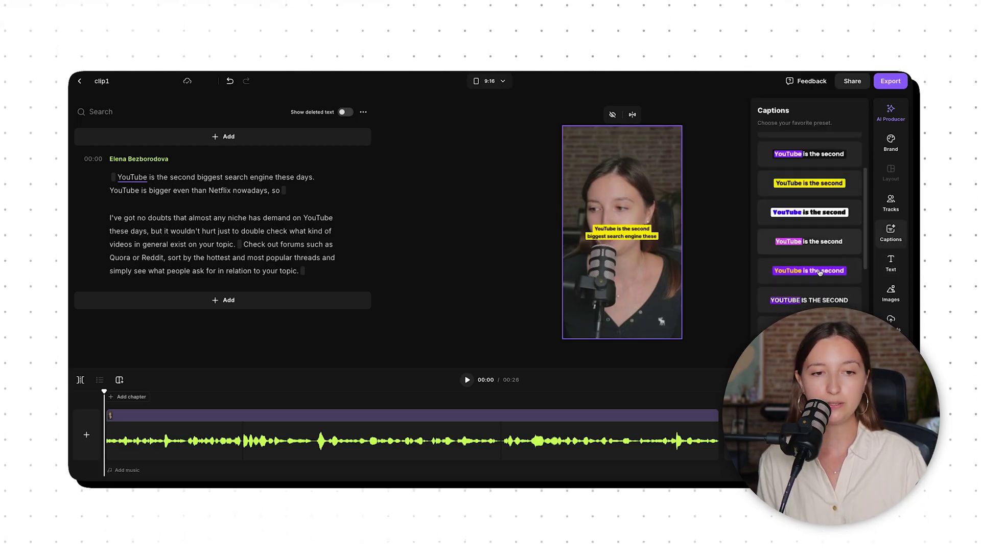
left_click(819, 272)
left_click(639, 230)
left_click_drag(639, 231, 642, 269)
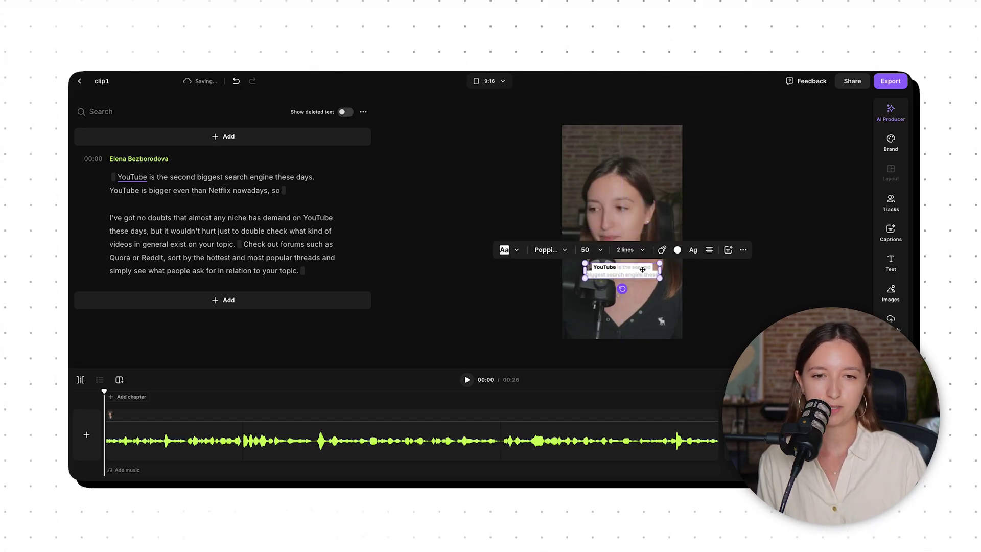
Set the captions to one line at size S with a white word highlight.
left_click(630, 250)
left_click(614, 192)
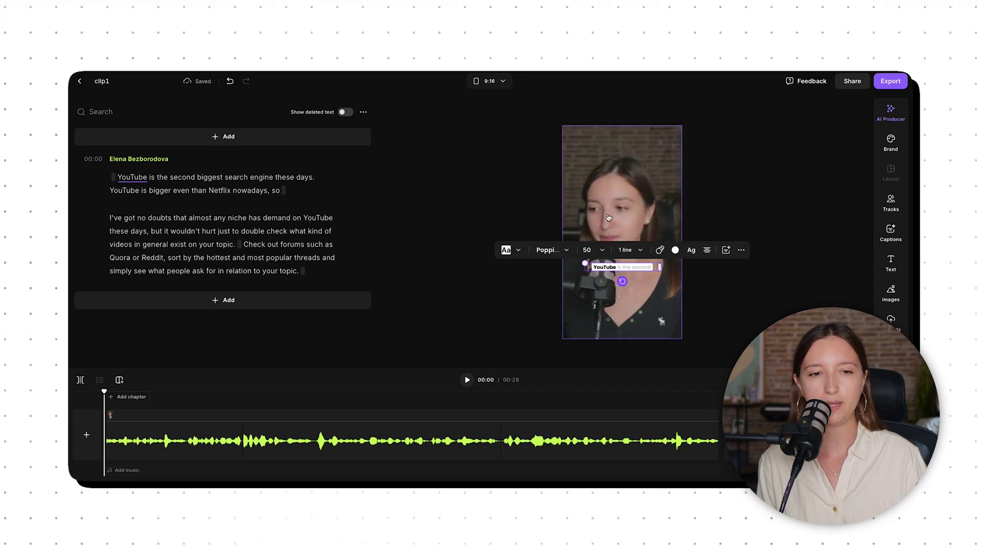
left_click(589, 250)
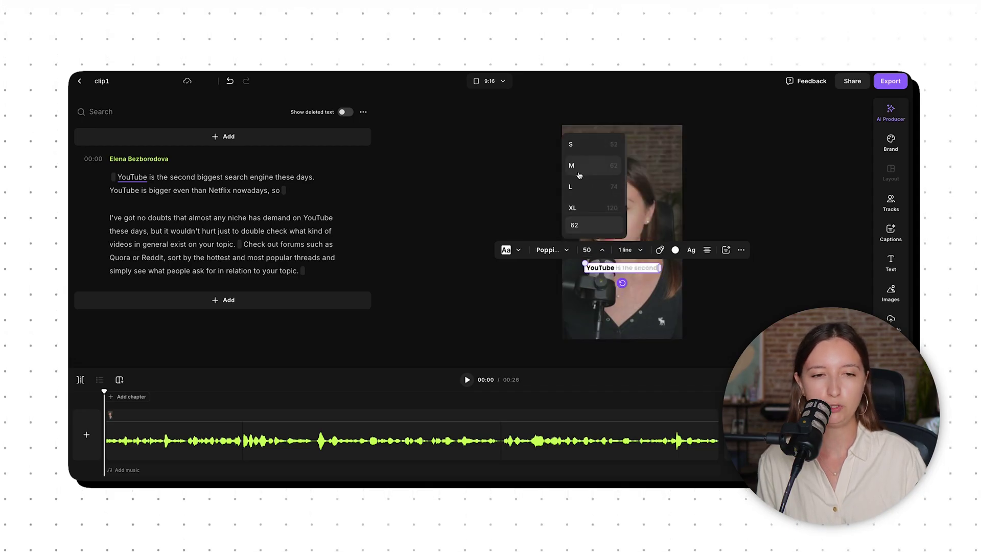
left_click(581, 149)
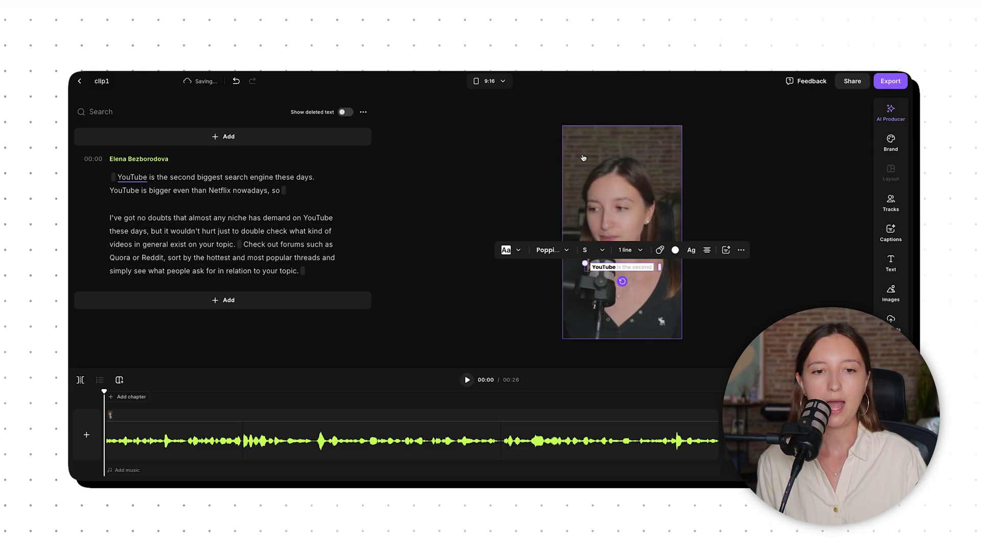
left_click(676, 251)
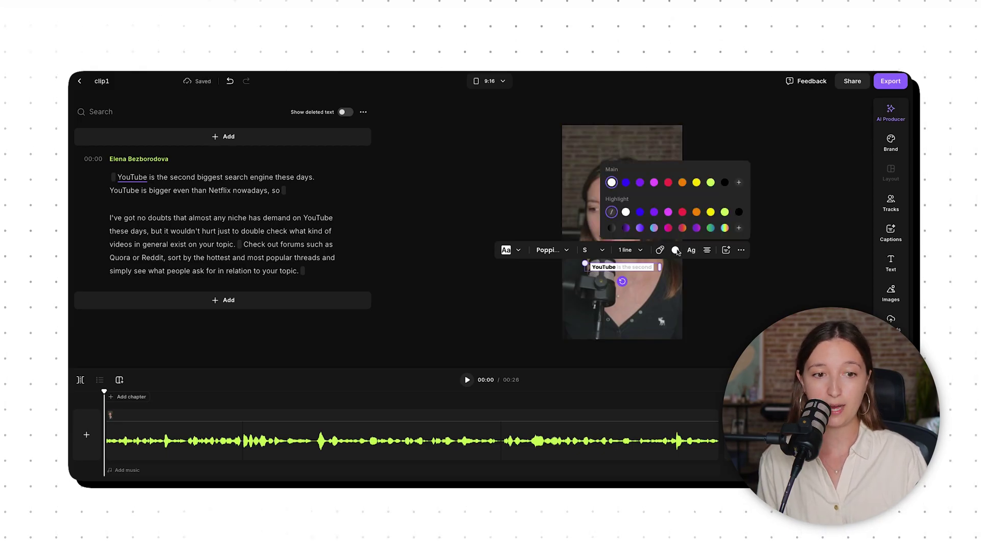
left_click(654, 211)
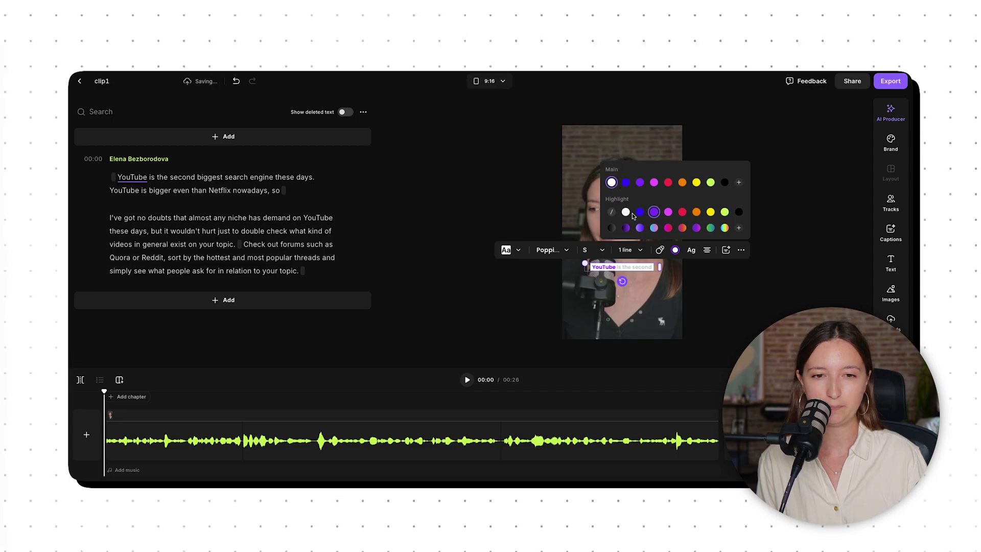
left_click(626, 211)
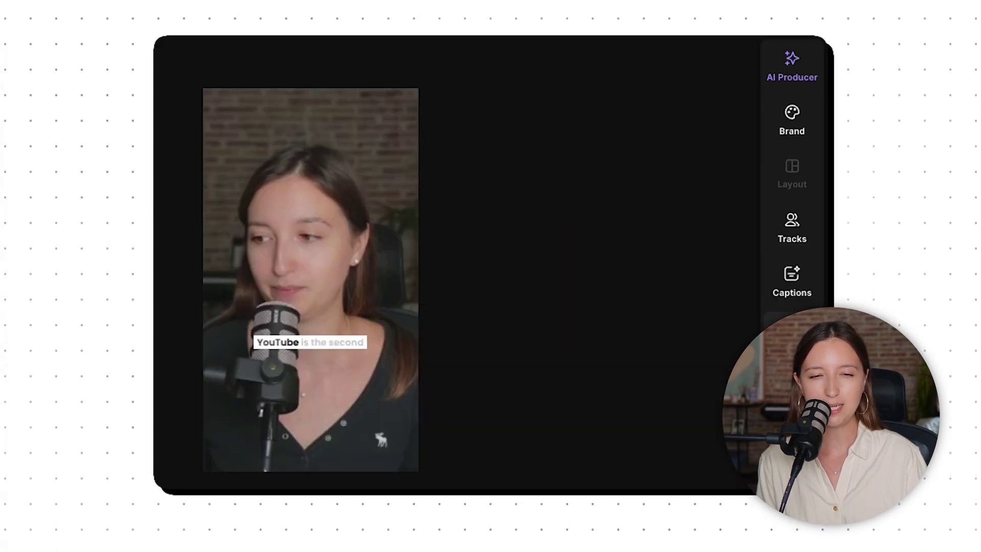
left_click(792, 334)
Add the title 'Stuck on your first YouTube video?' at size M.
left_click(630, 102)
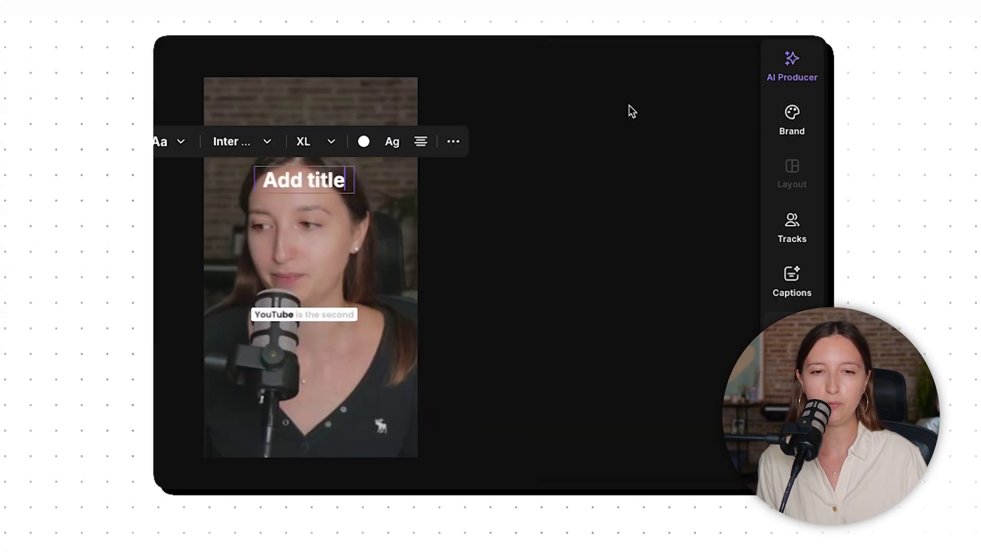
type("Stuck on your ")
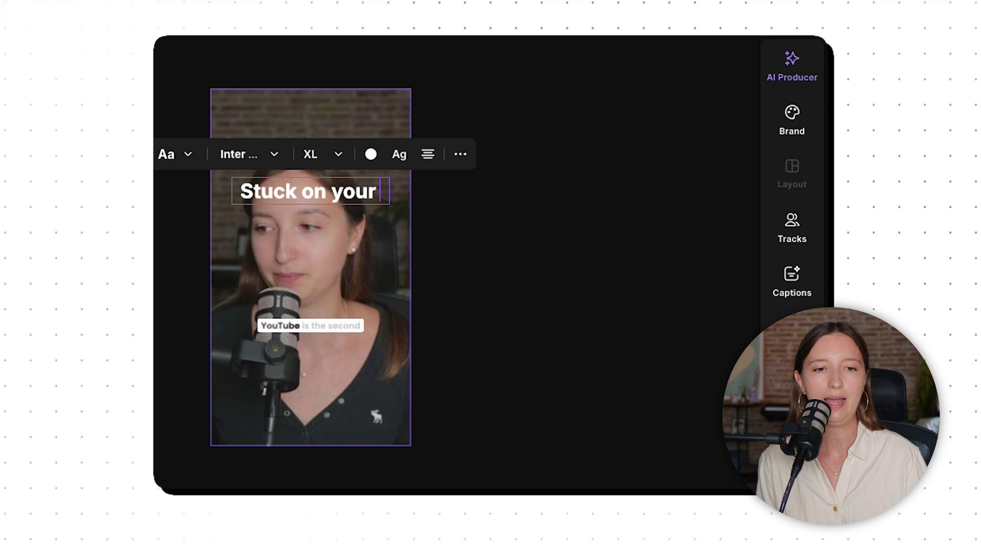
type("first YouTube video?")
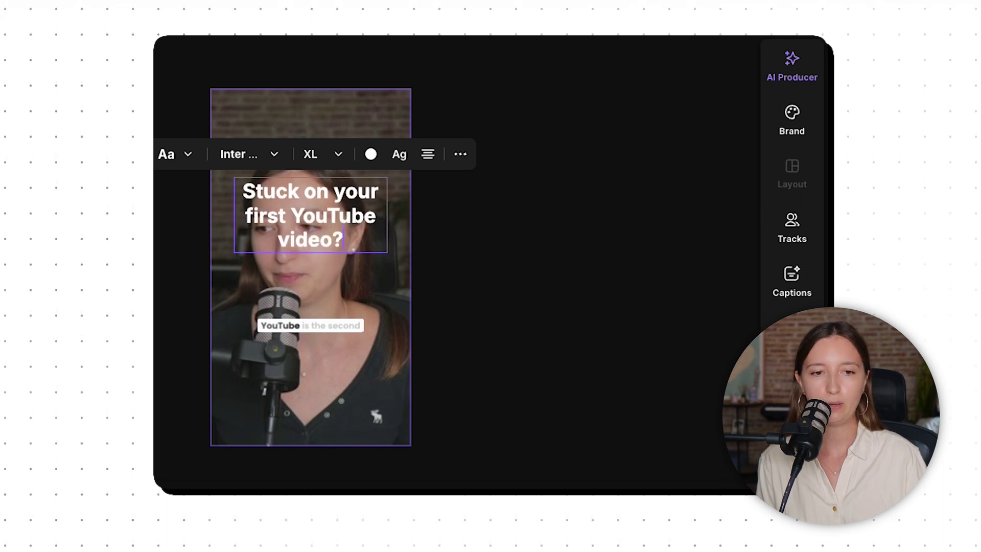
left_click(311, 153)
left_click(306, 105)
left_click(490, 254)
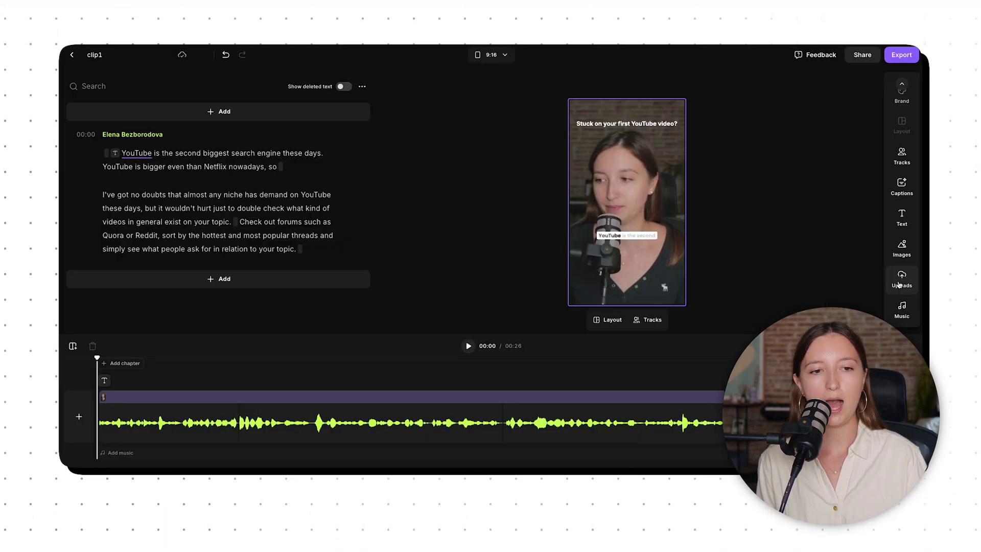
left_click(900, 281)
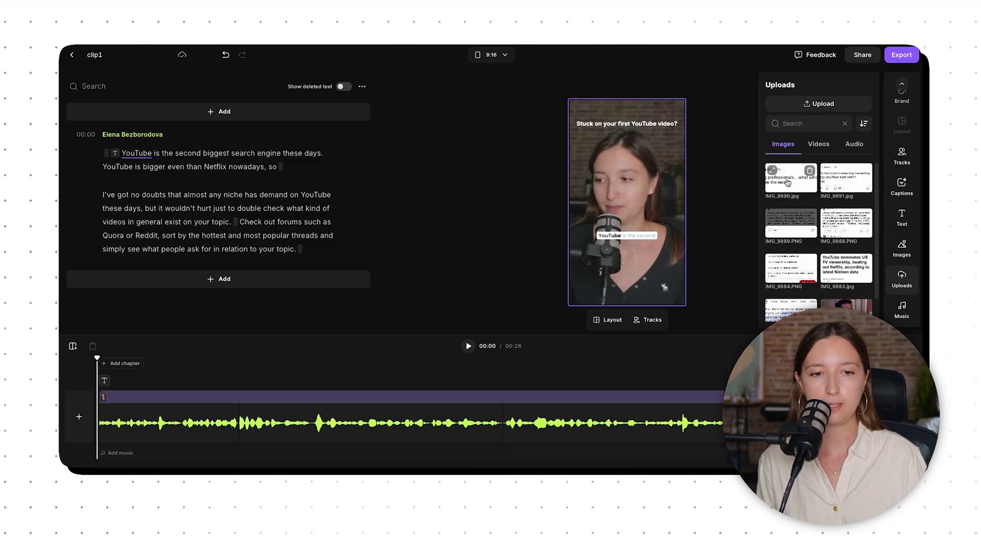
left_click(809, 108)
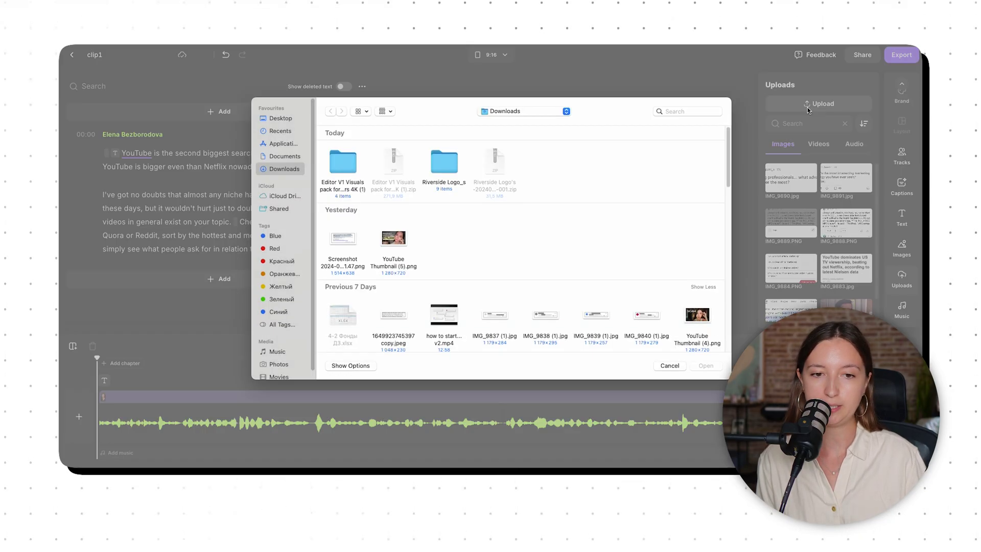
scroll(578, 332, "down", 3)
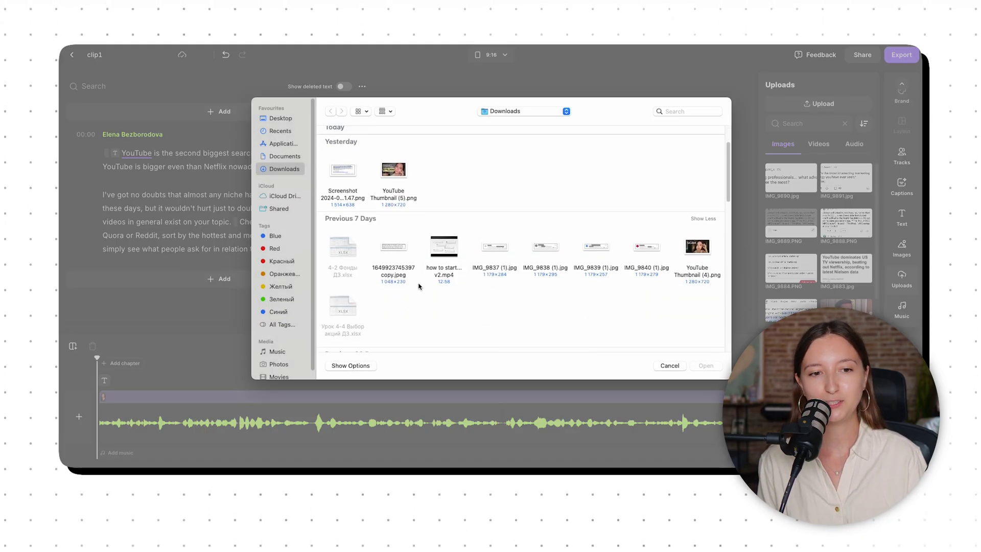
left_click(390, 249)
left_click(706, 366)
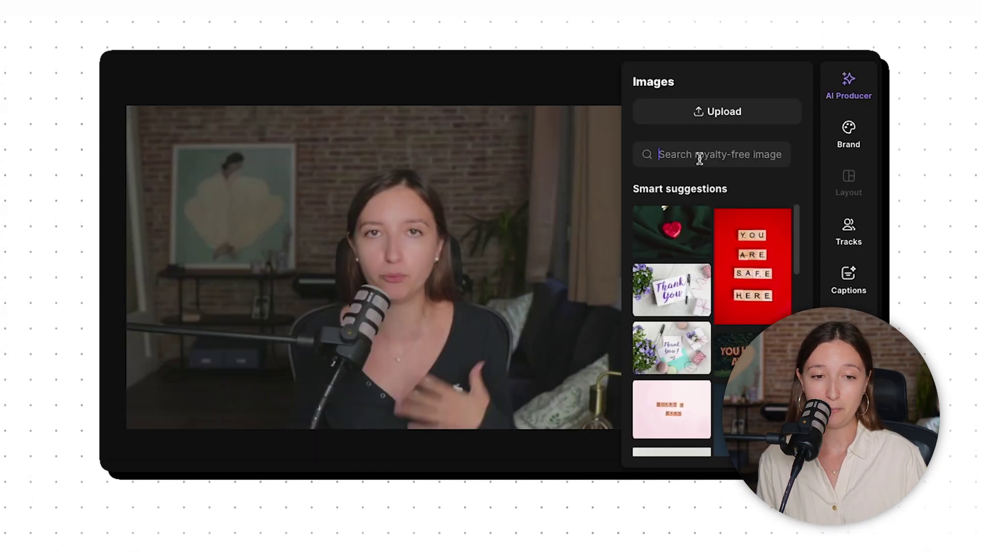
type("laptop")
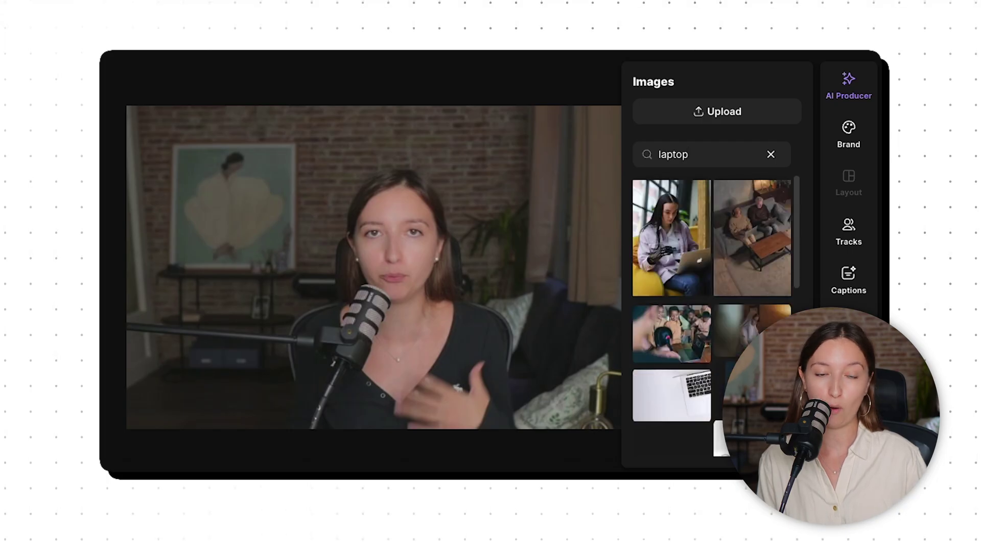
scroll(696, 335, "down", 5)
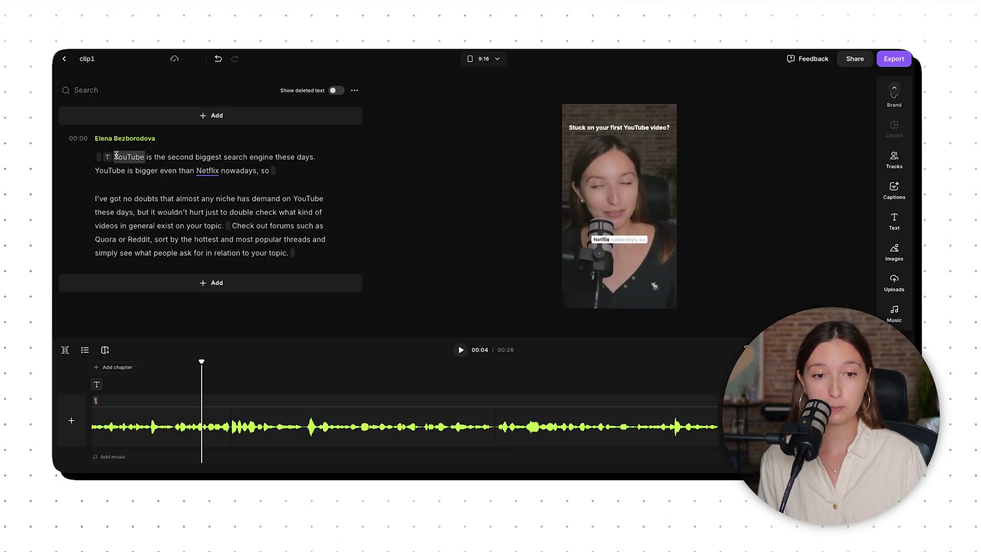
Overlay the YouTube viewership headline image on the transcript's first two sentences.
left_click_drag(121, 156, 253, 168)
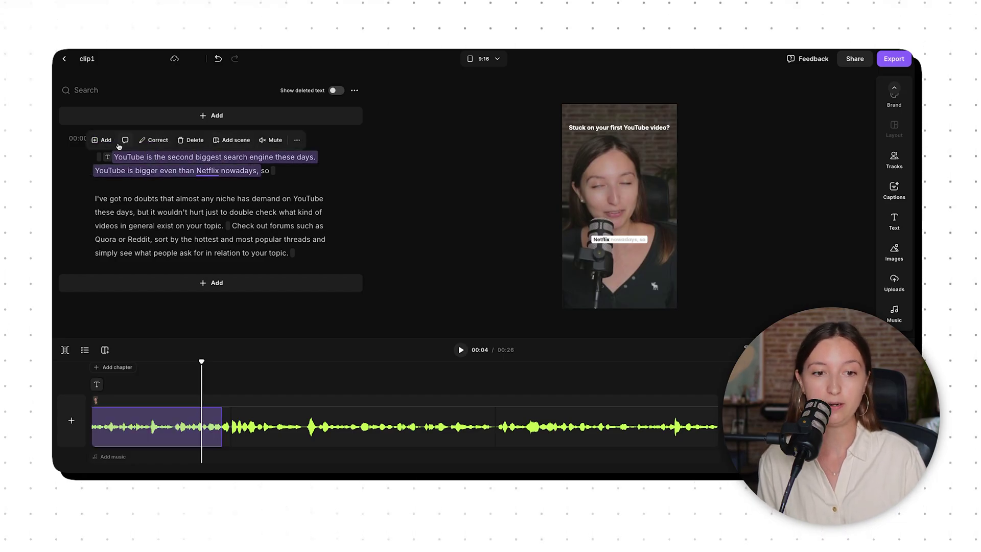
left_click(110, 144)
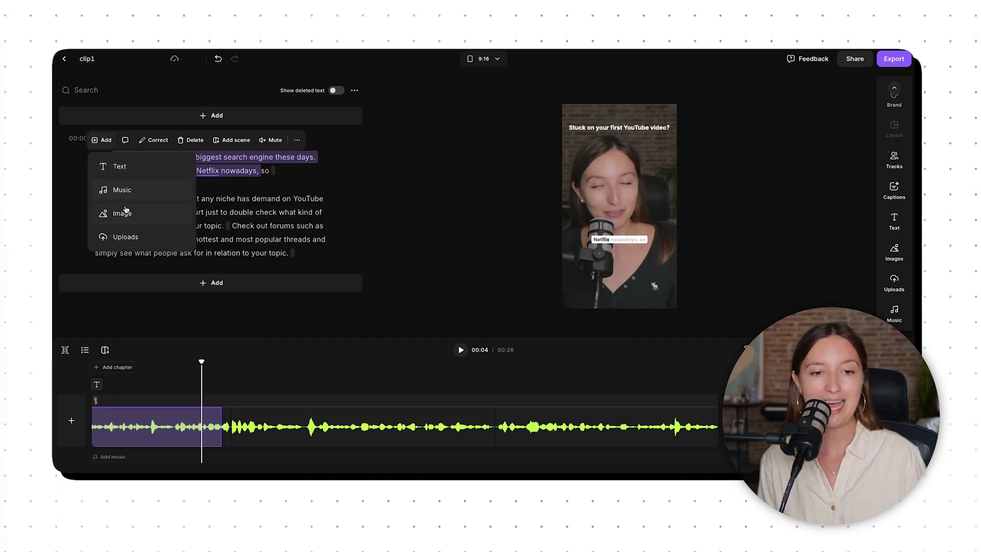
left_click(133, 238)
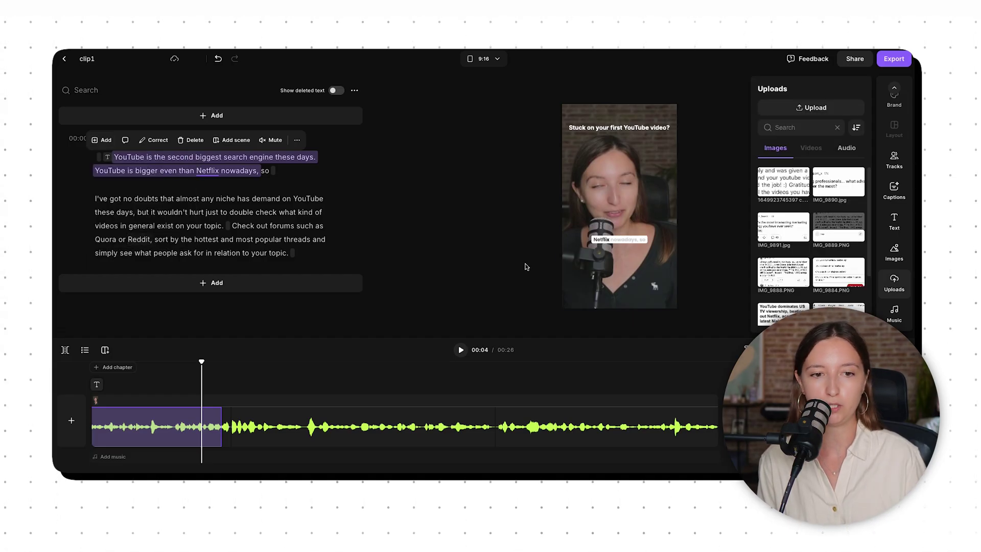
left_click(790, 312)
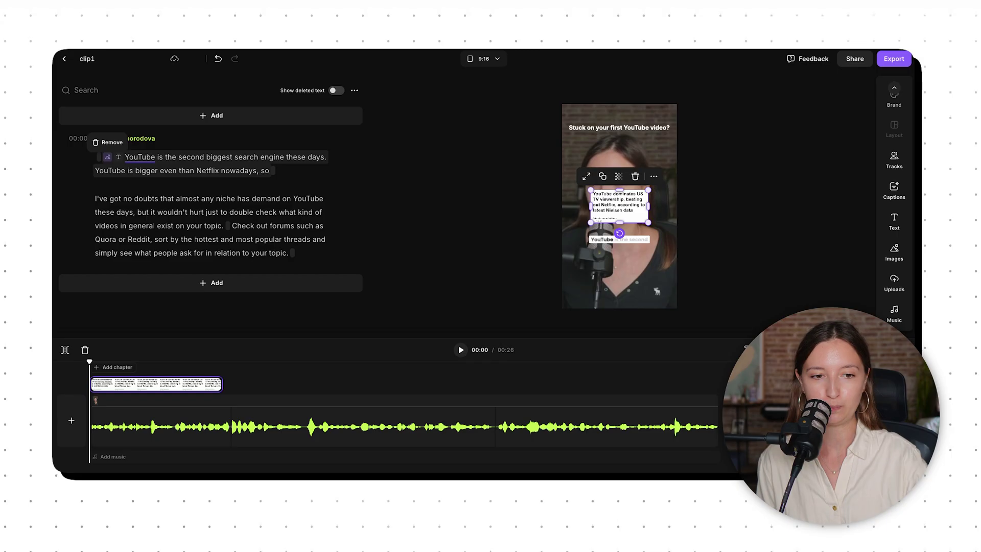
Give the image overlay a rounded-rectangle shape at 100% opacity.
left_click(587, 177)
left_click(591, 91)
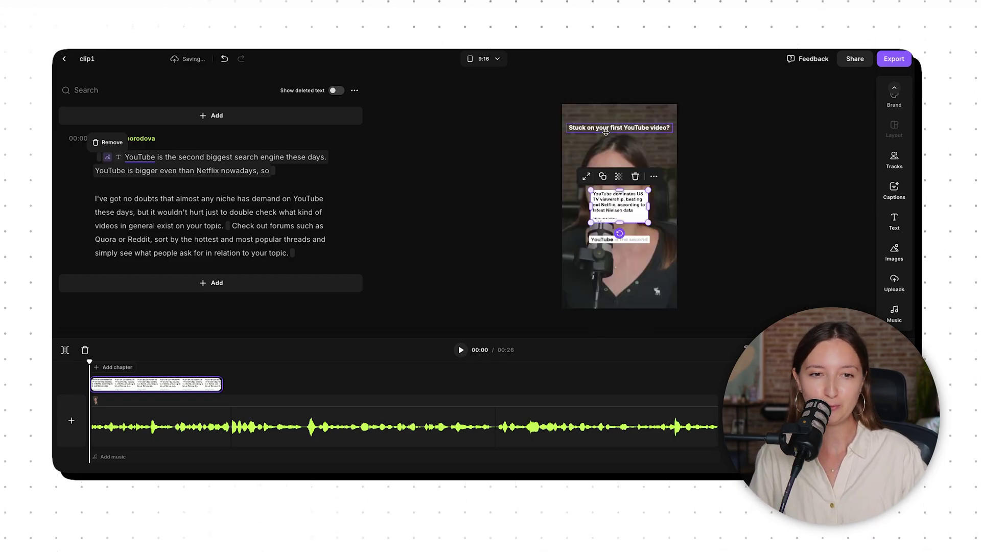
left_click(602, 176)
left_click(602, 157)
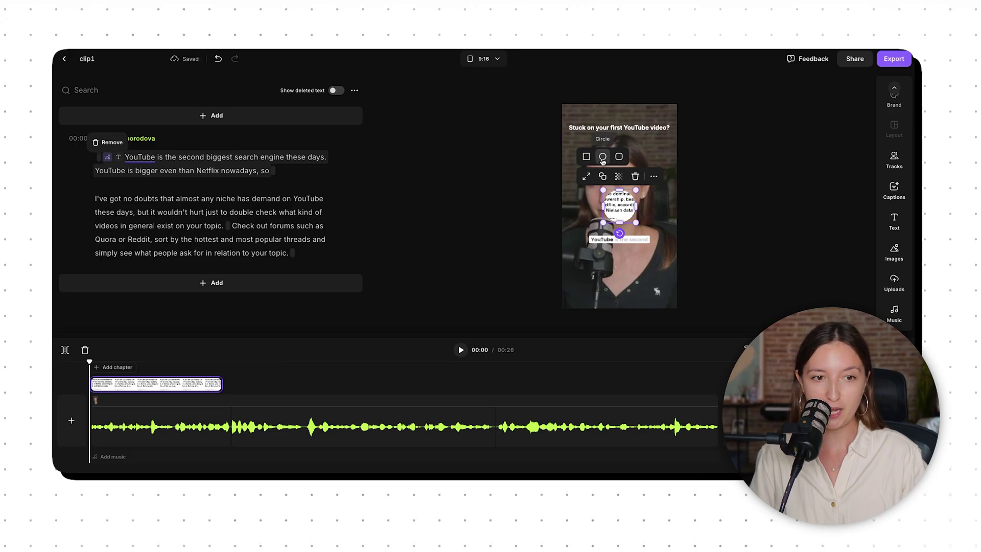
left_click(618, 158)
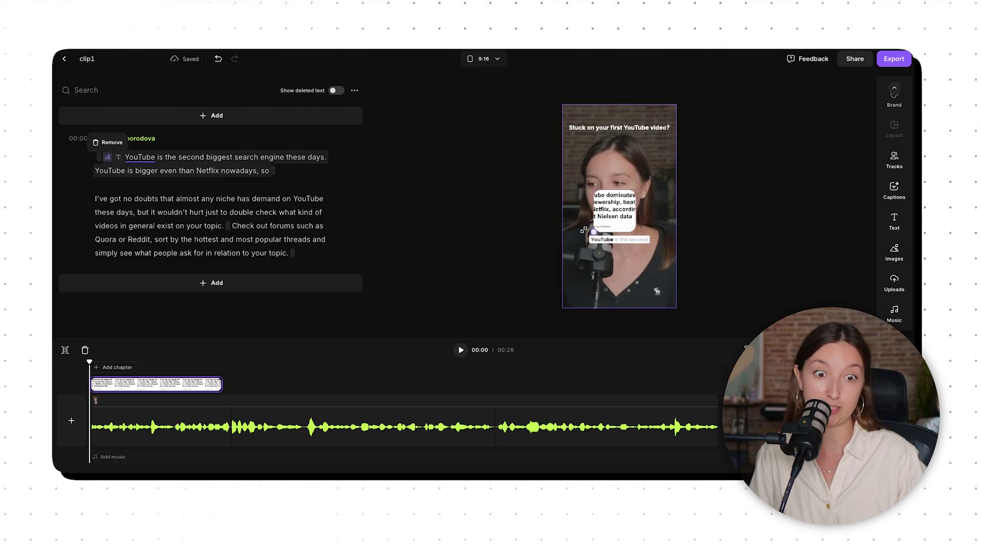
left_click(618, 177)
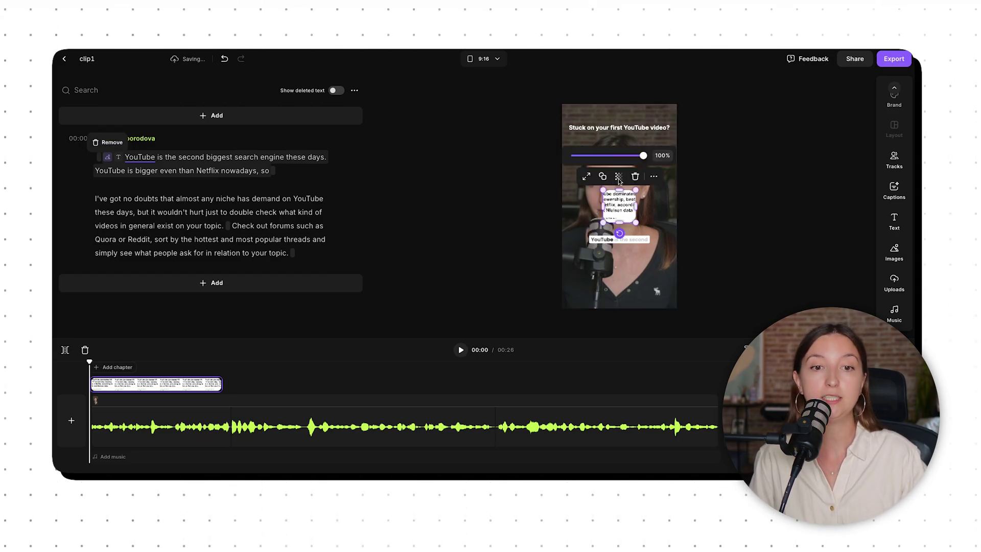
mouse_move(627, 159)
left_mouse_down()
mouse_move(608, 157)
mouse_move(643, 156)
left_mouse_up()
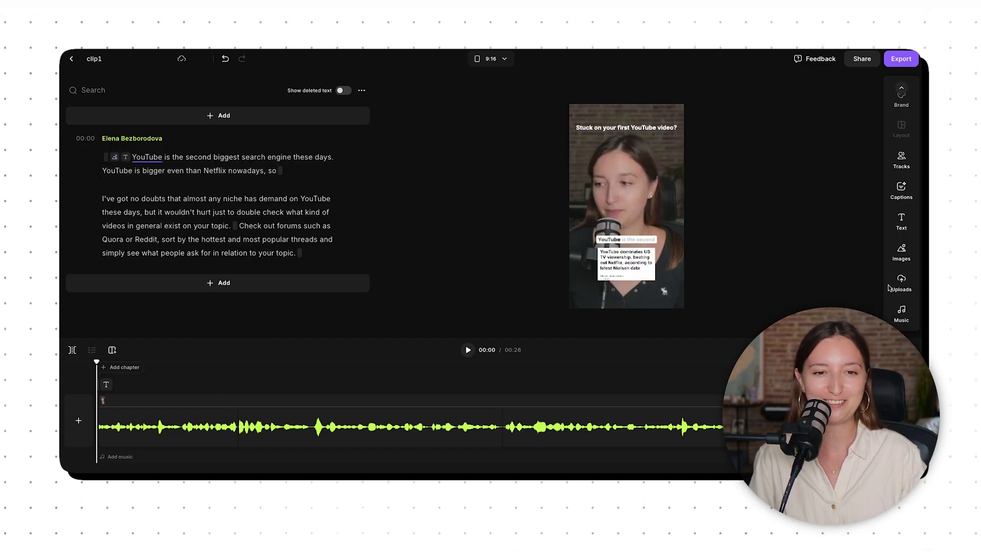
Browse the royalty-free image library.
left_click(892, 257)
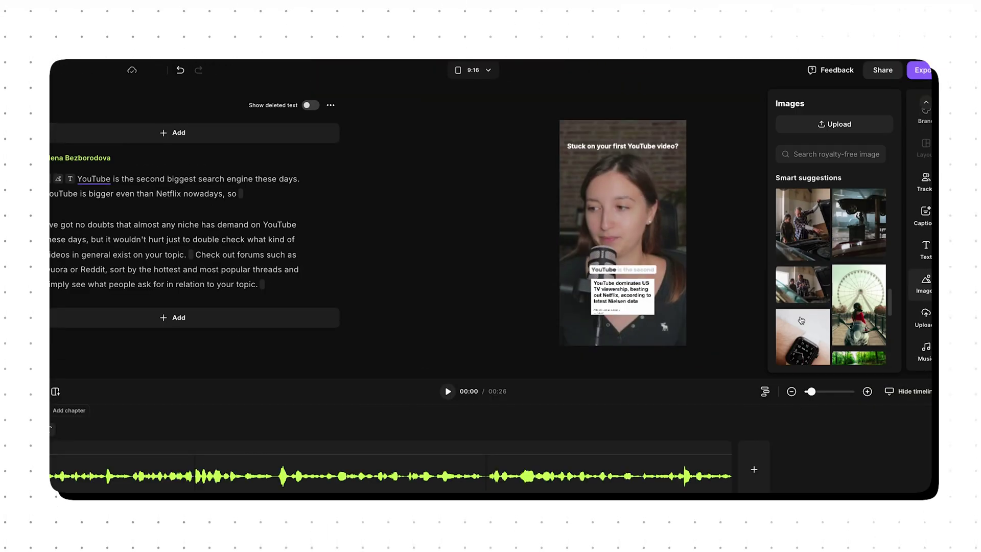
scroll(801, 320, "down", 5)
scroll(812, 310, "down", 2)
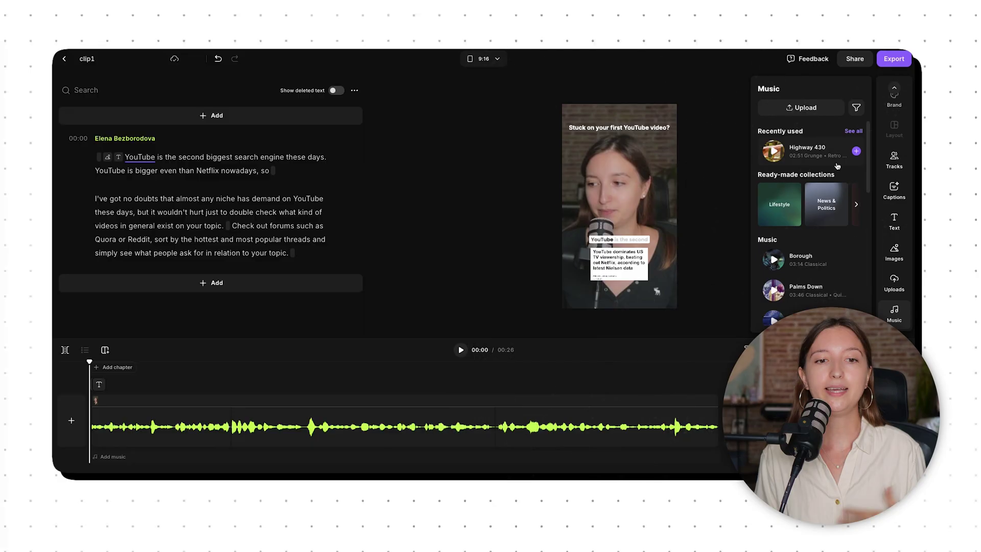
Browse the ready-made music collections to the Business & tech collection.
left_click(856, 204)
left_click(856, 204)
left_click(856, 204)
left_click(856, 205)
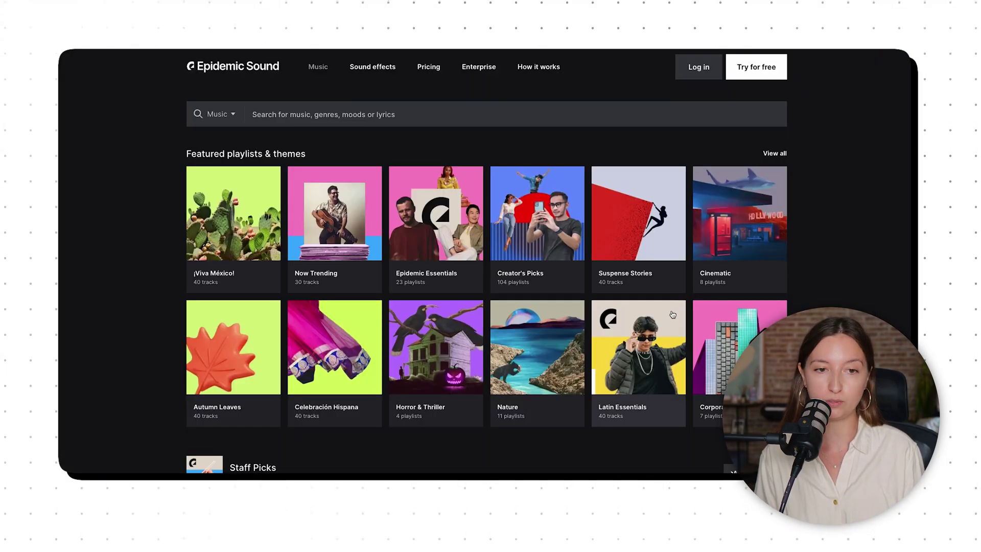
scroll(671, 311, "down", 5)
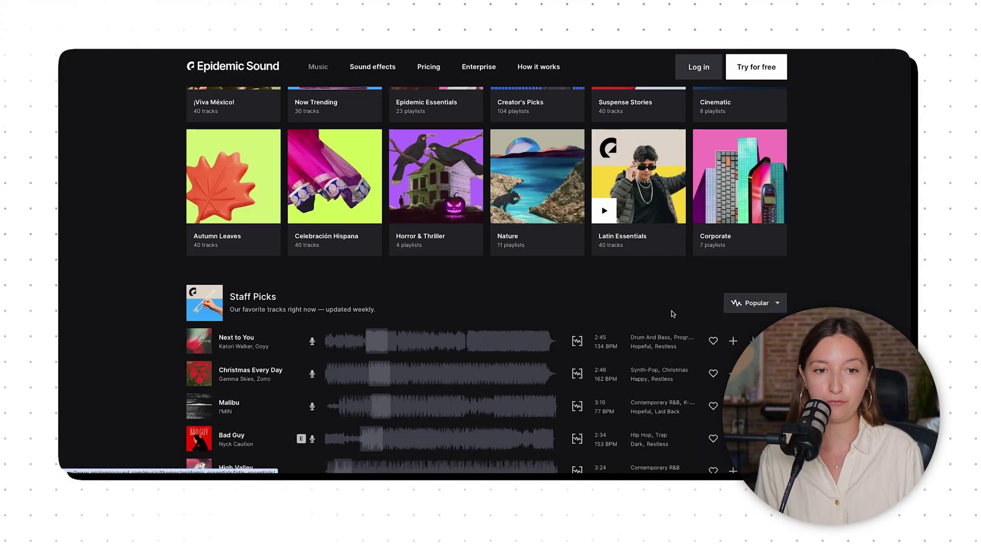
scroll(671, 314, "down", 8)
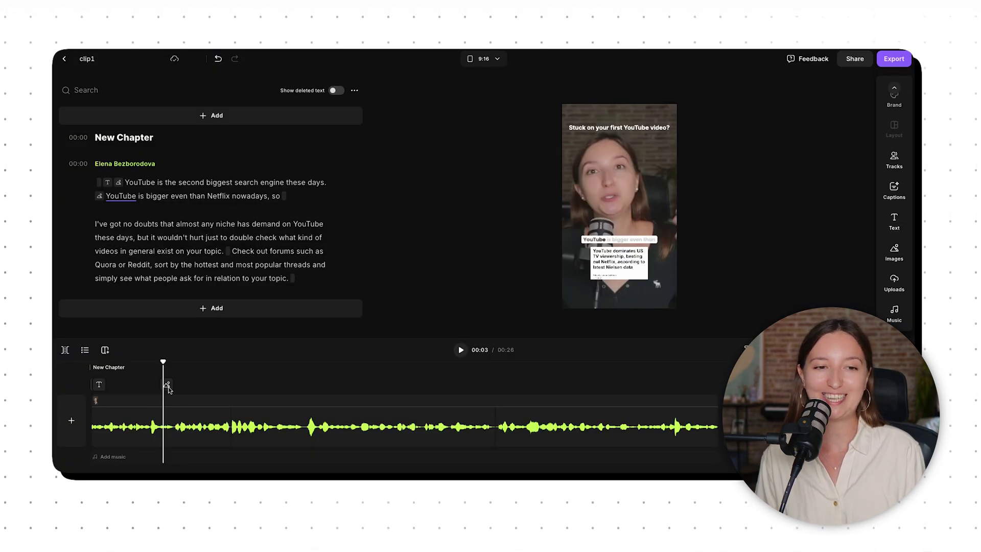
Add the uploaded Mouse Click sound at the word 'YouTube', placed at 00:00.7.
mouse_move(167, 388)
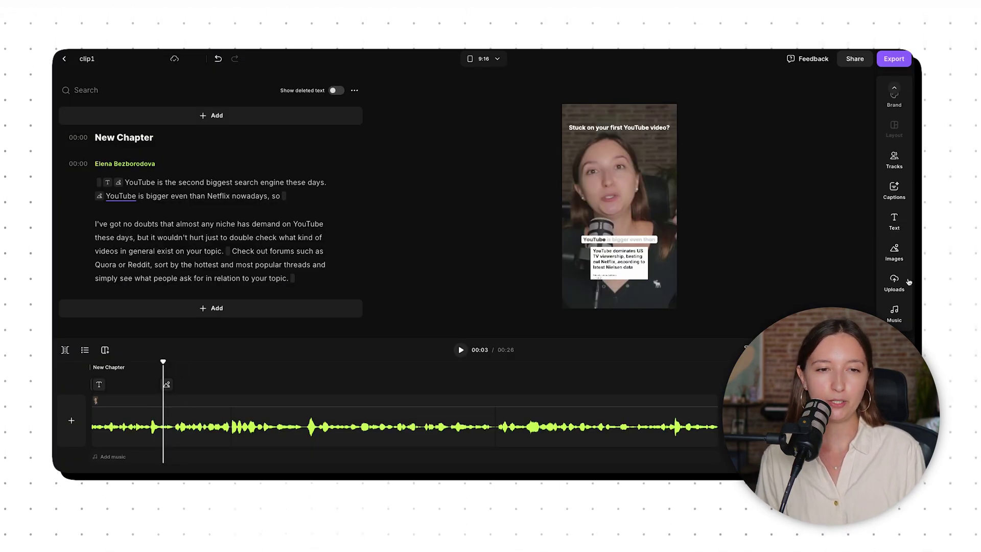
double_click(127, 182)
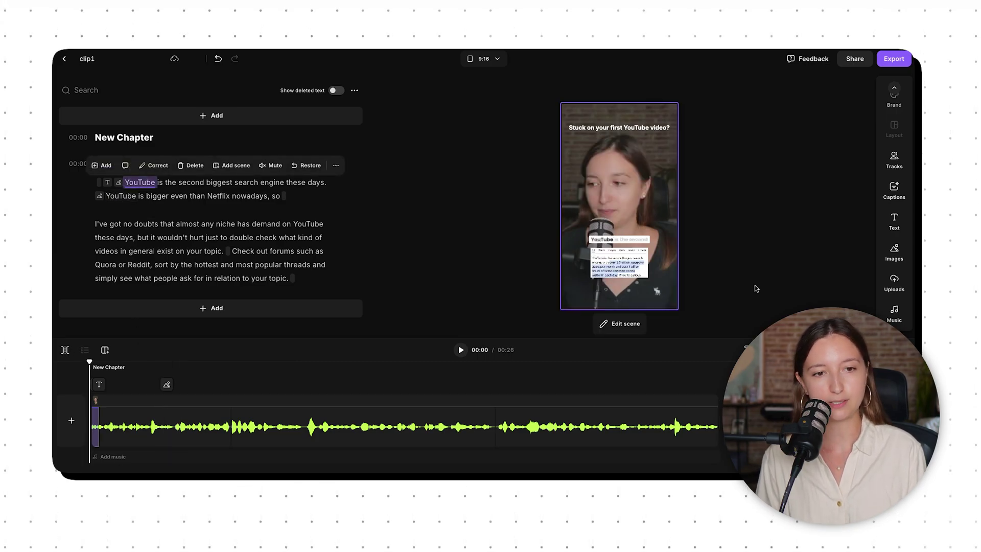
left_click(893, 290)
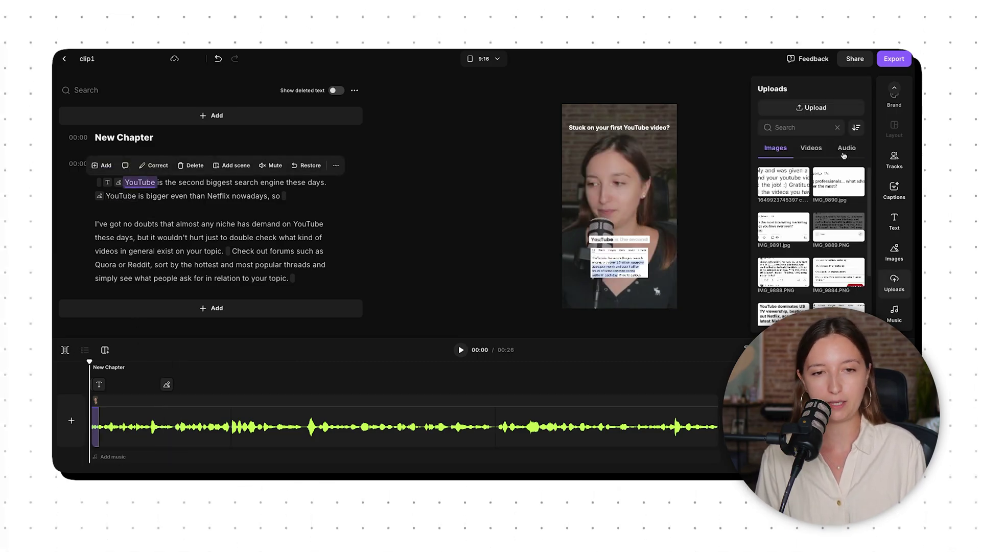
left_click(846, 147)
left_click(791, 186)
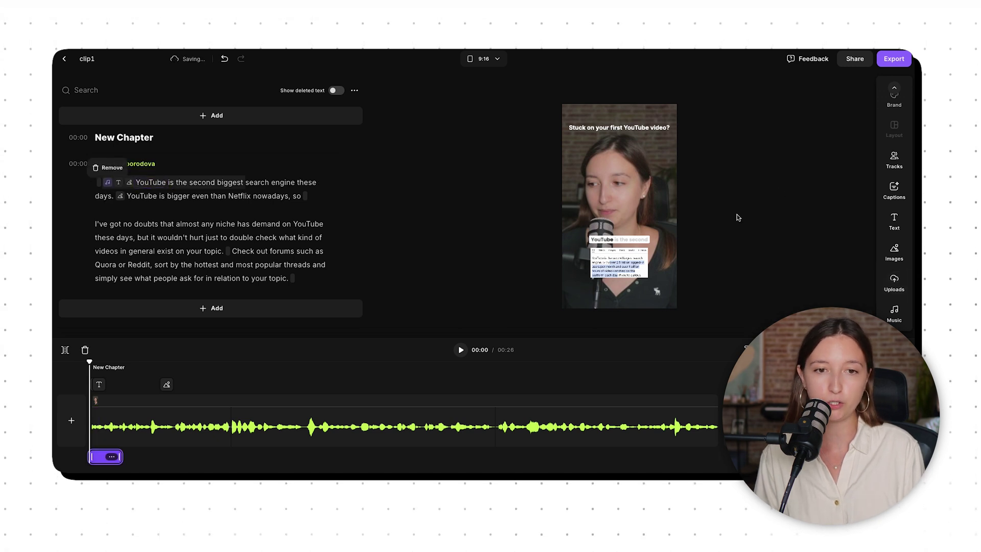
mouse_move(99, 461)
left_mouse_down()
mouse_move(114, 457)
mouse_move(104, 458)
left_mouse_up()
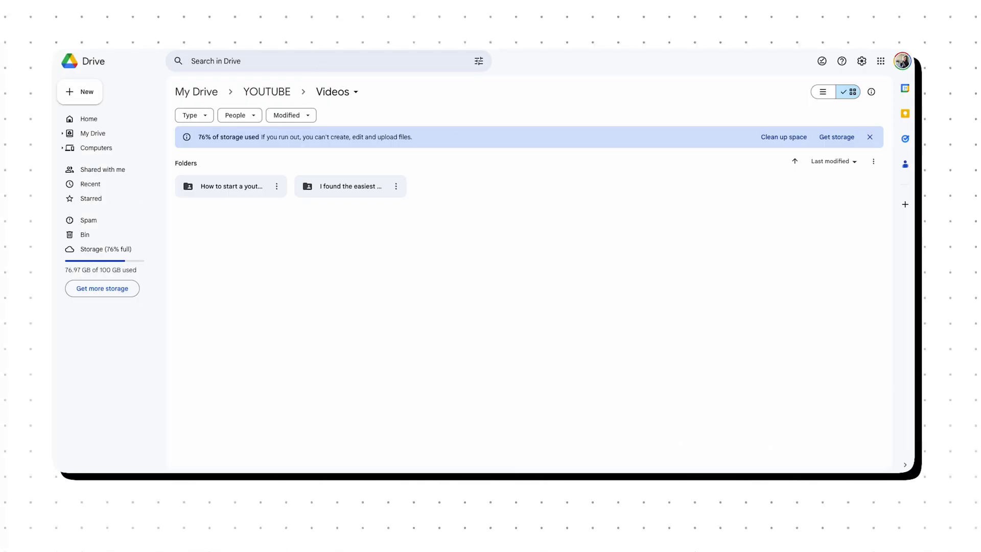
Upload the PART1.mov recording into the Drive Videos folder.
left_click_drag(378, 286, 354, 259)
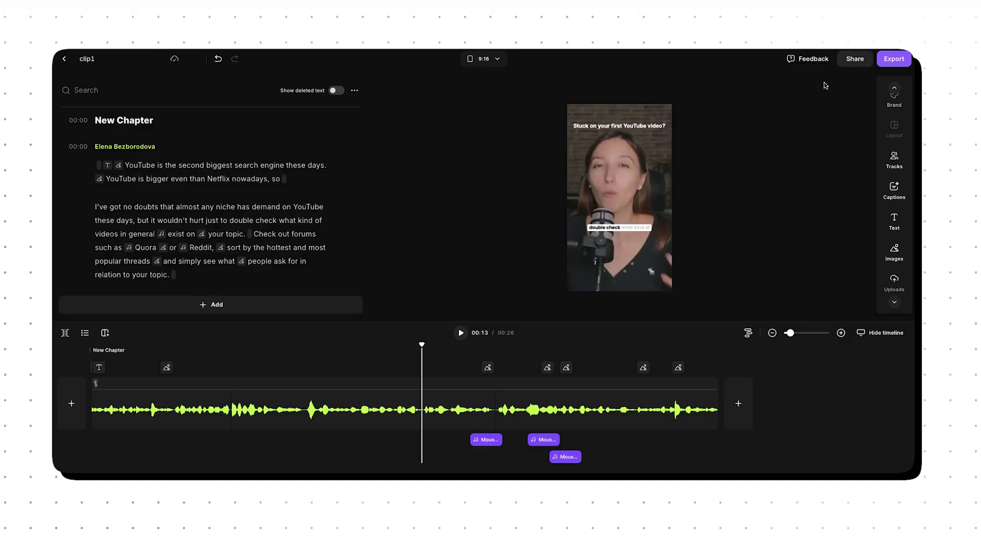
Check the share preview, keep the 9:16 format, and export clip1 at 1080p HD.
left_click(849, 59)
left_click(494, 63)
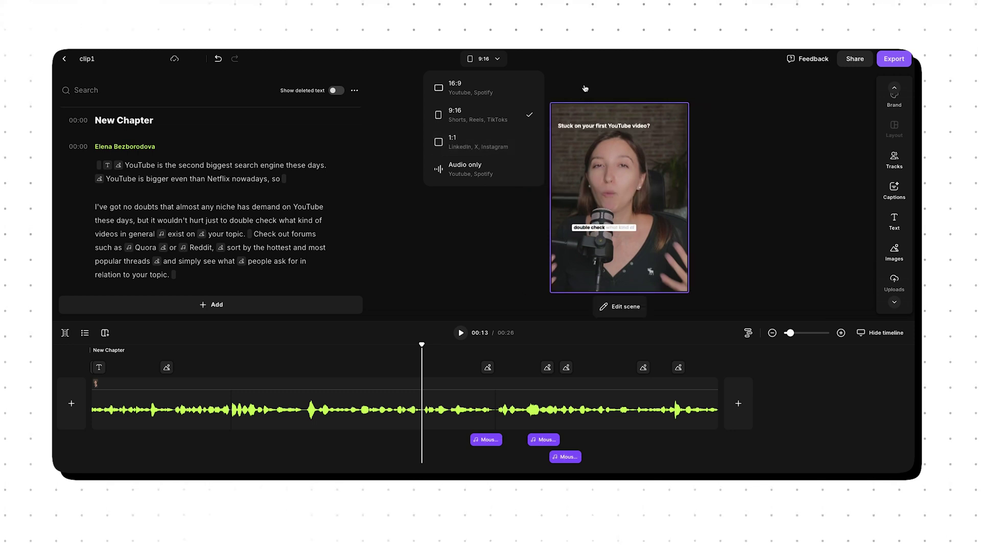
left_click(588, 89)
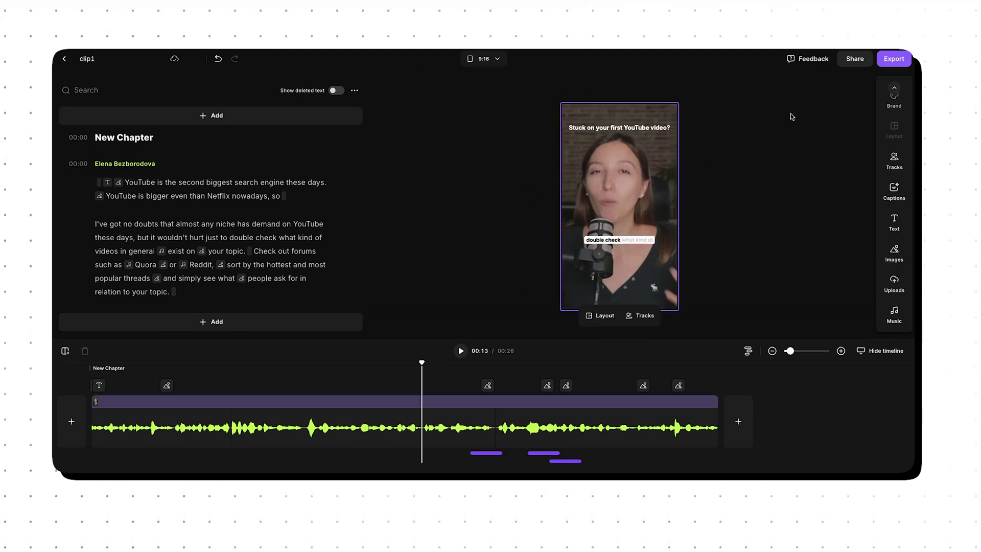
left_click(893, 58)
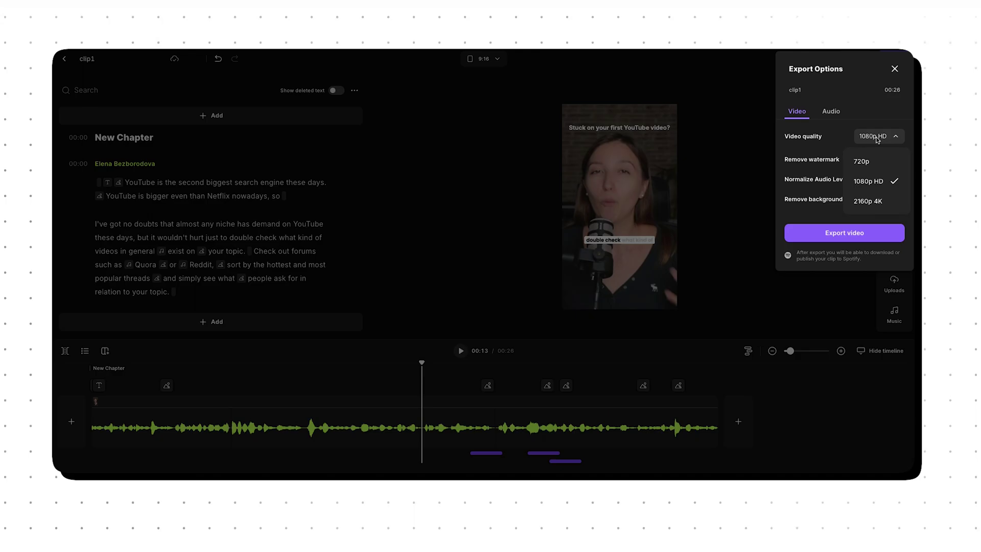
left_click(840, 235)
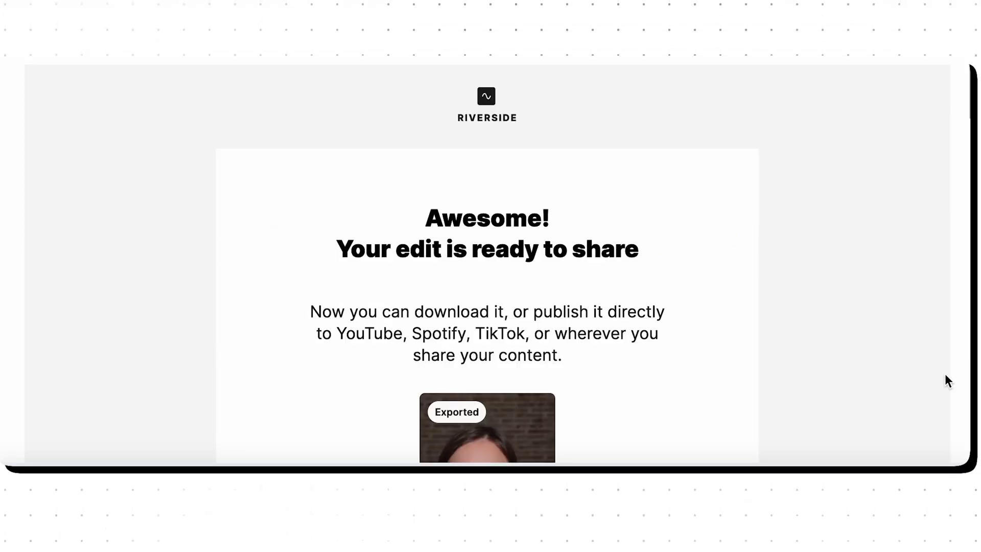
scroll(945, 375, "down", 3)
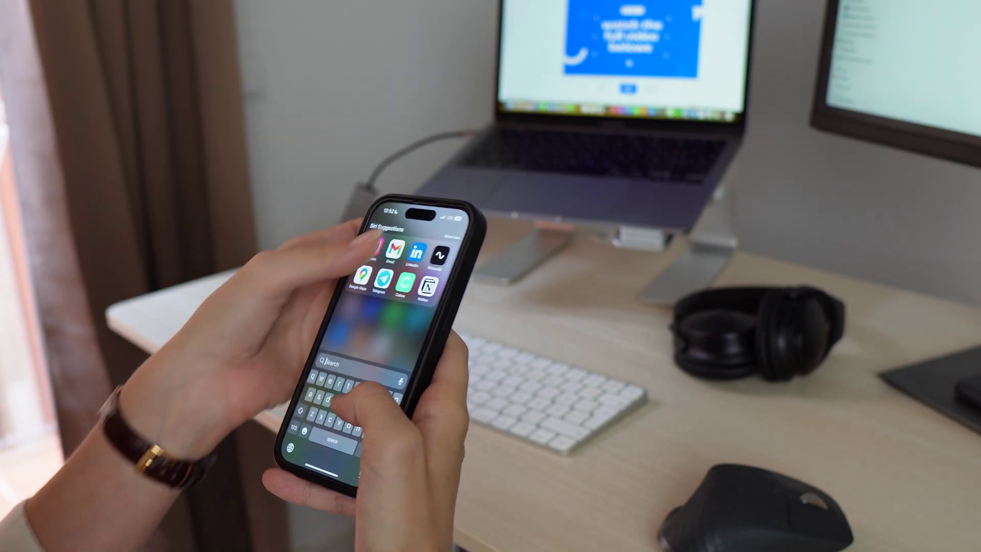